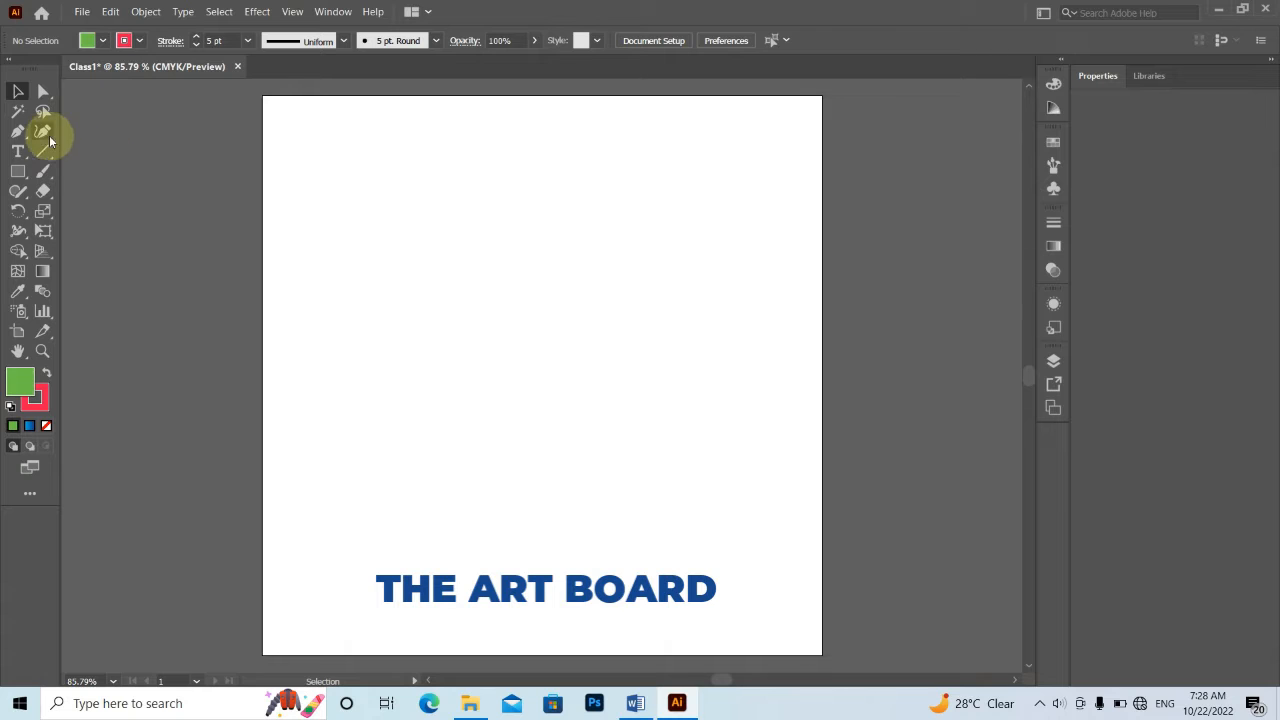
click(18, 93)
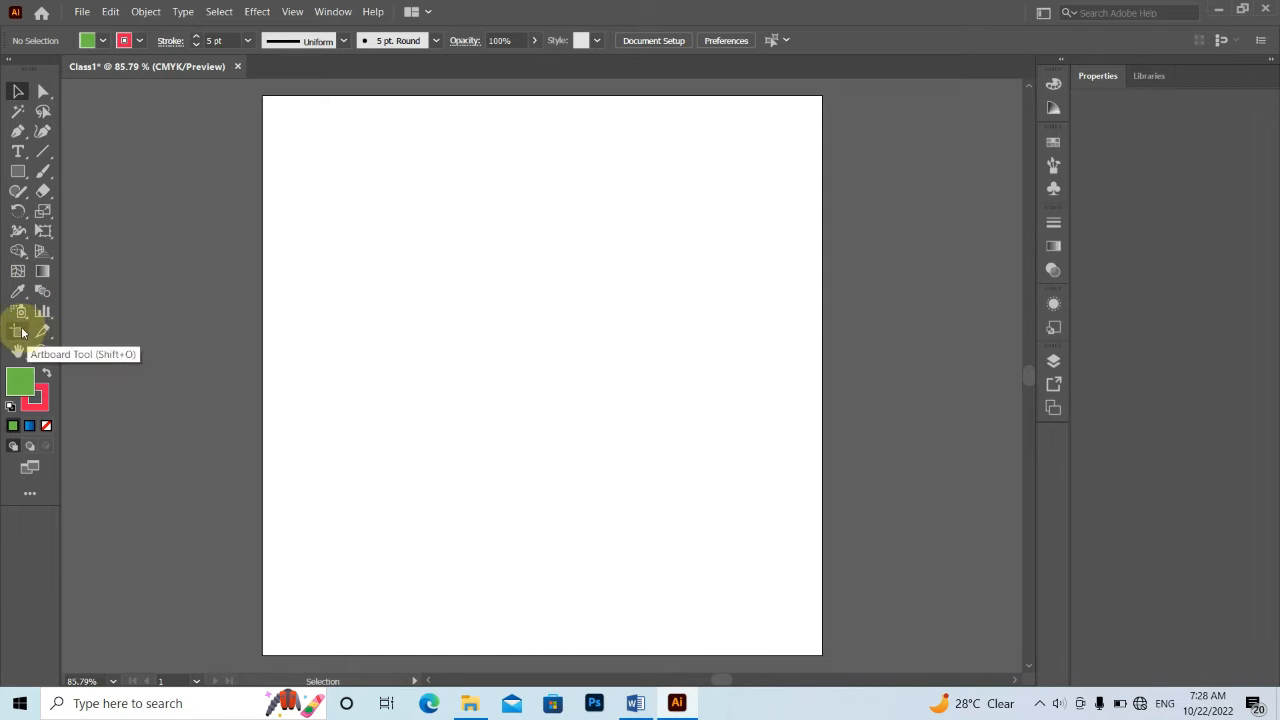
click(37, 392)
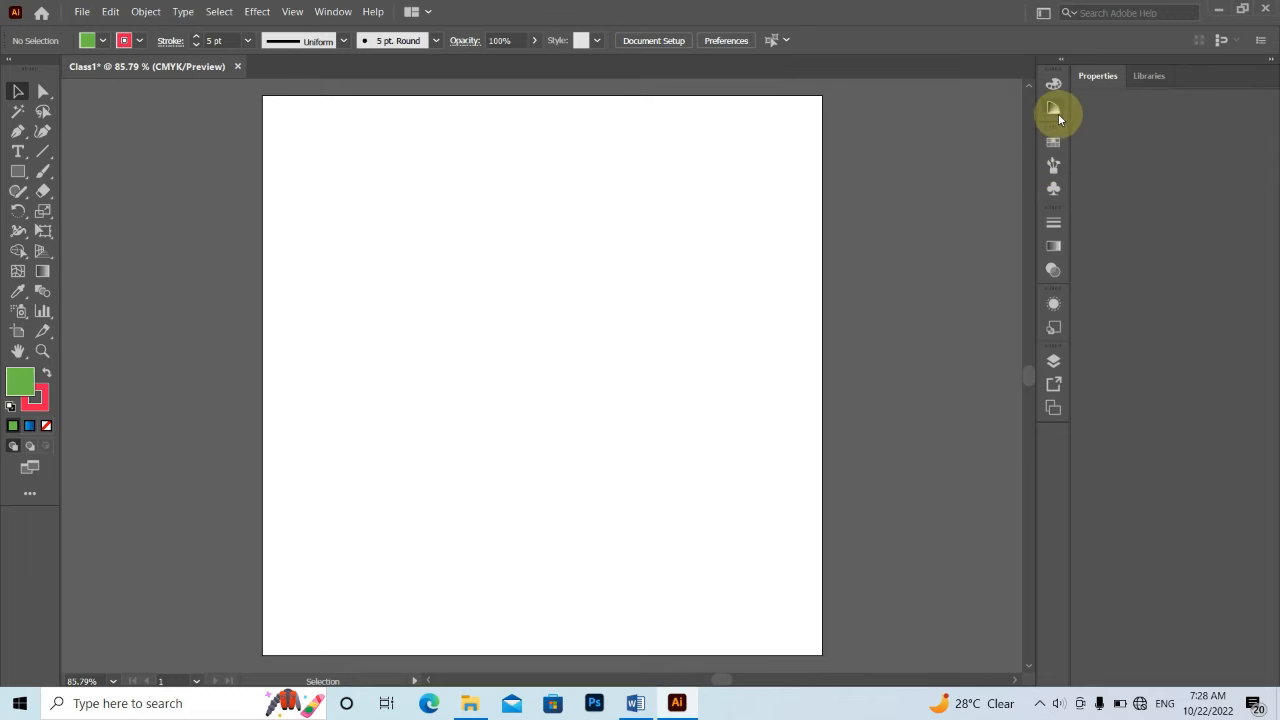
Look through the Color, Color Guide, Swatches, Brushes and Symbols options
click(1053, 86)
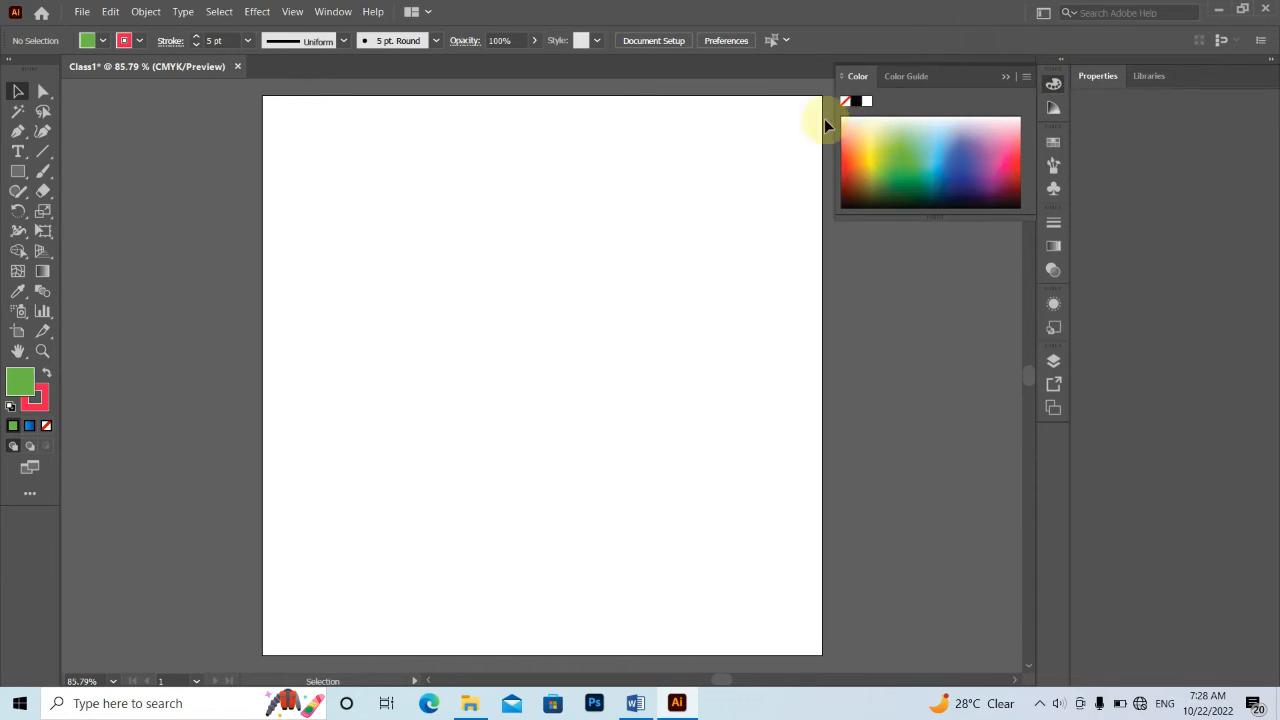
click(1055, 110)
click(1053, 108)
click(1053, 108)
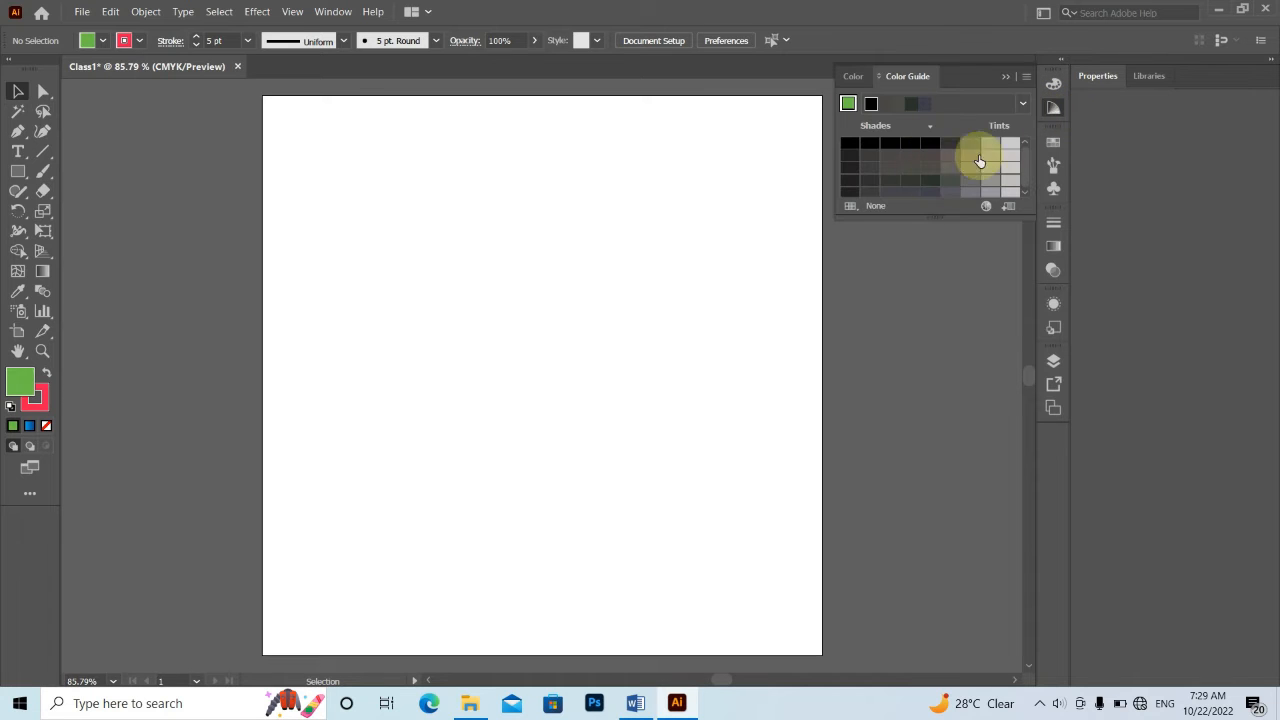
click(1058, 143)
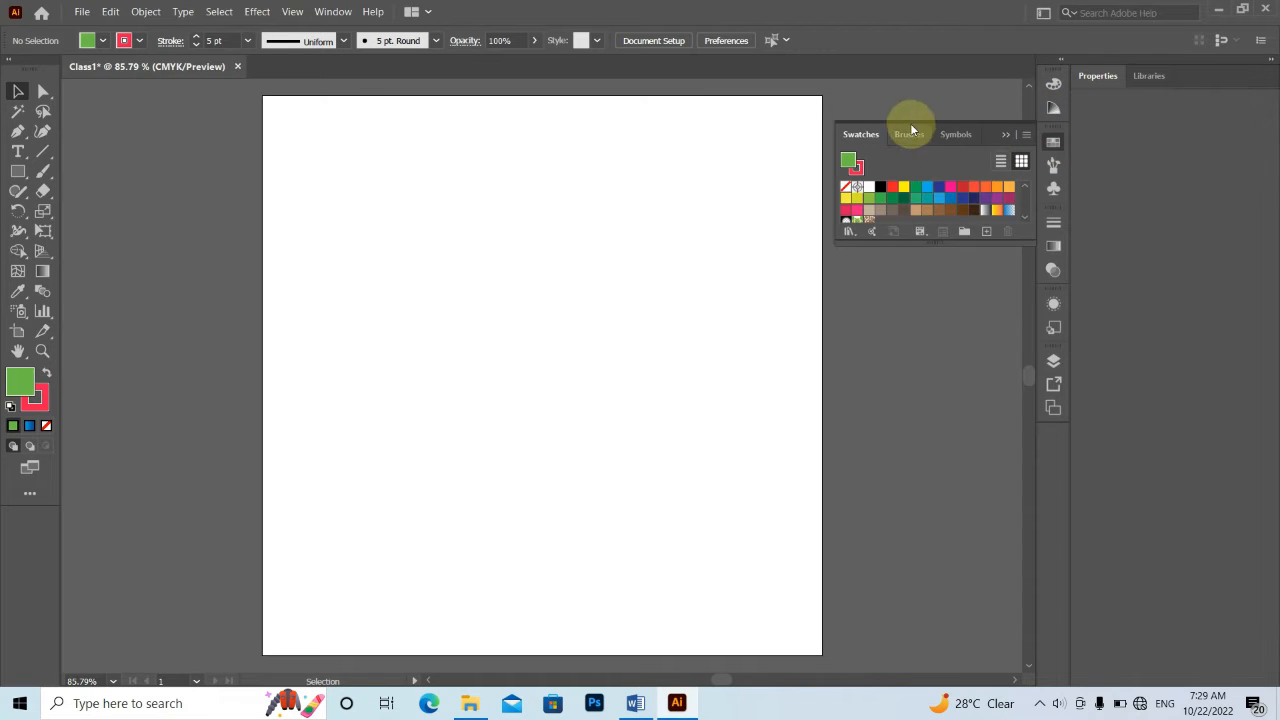
click(1052, 166)
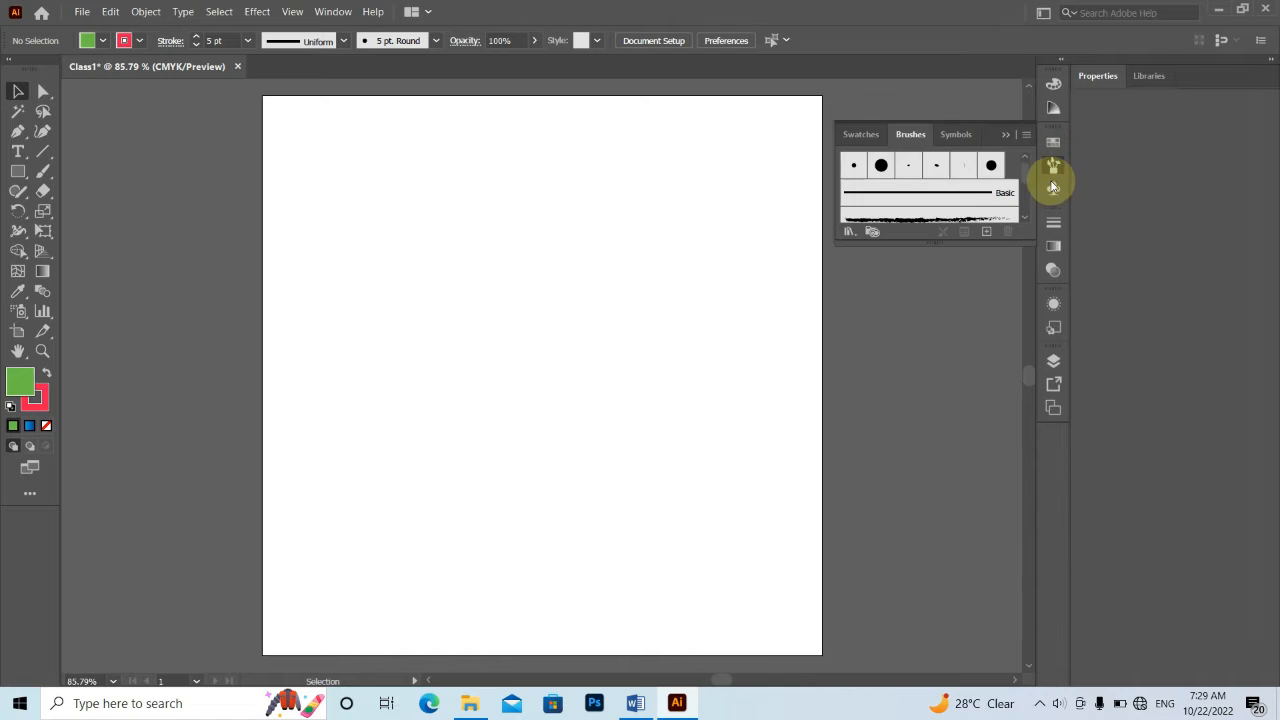
click(1052, 190)
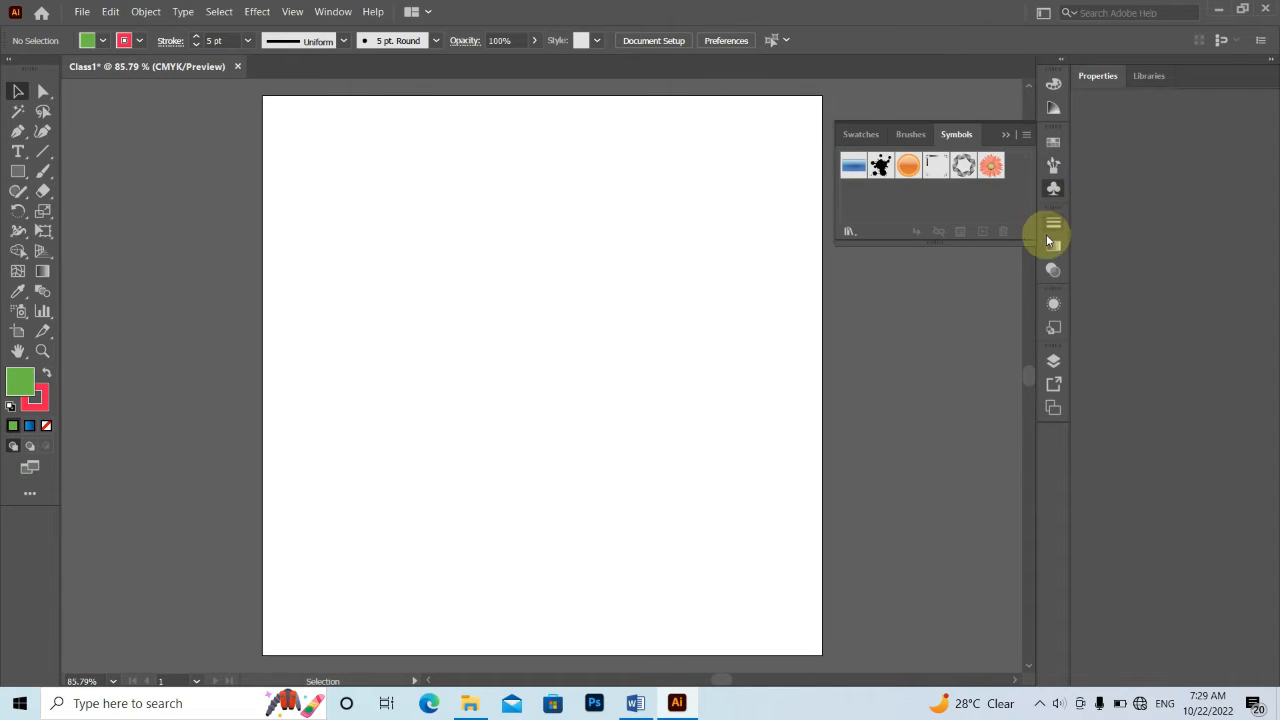
Look through the Stroke, Gradient, Transparency, Layers and Asset Export options, leaving them closed when done
click(1053, 224)
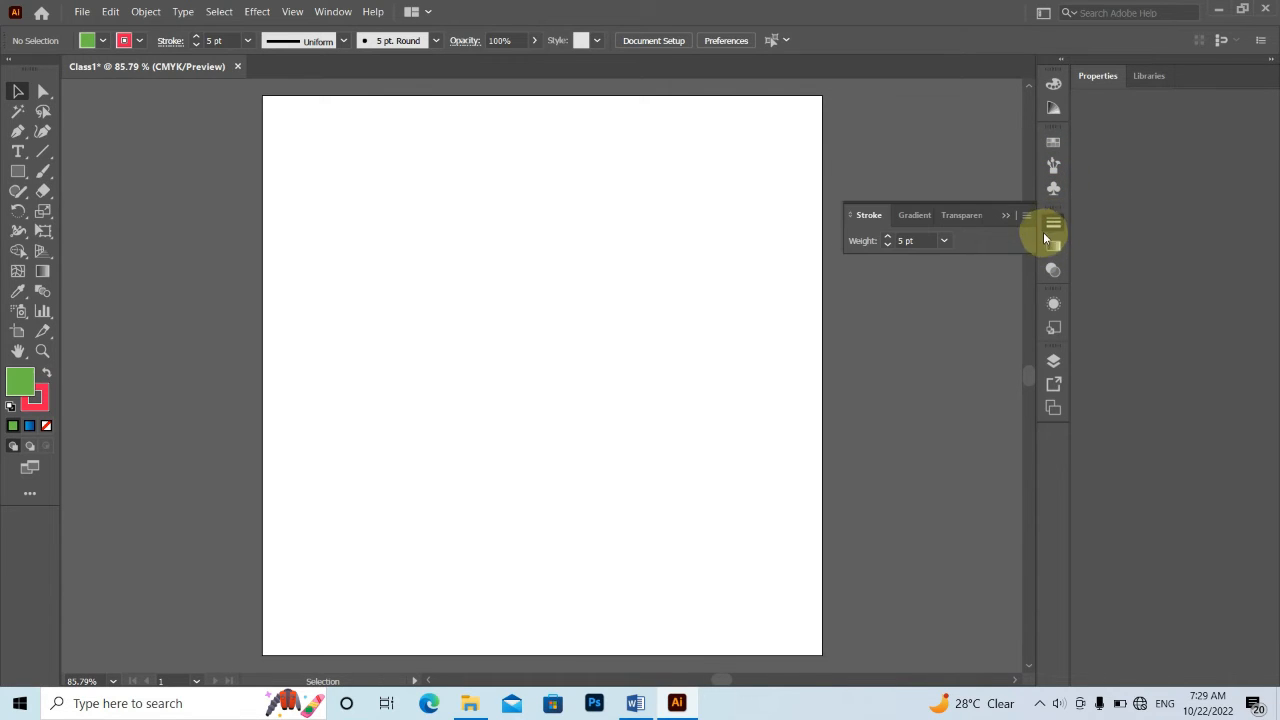
click(1049, 248)
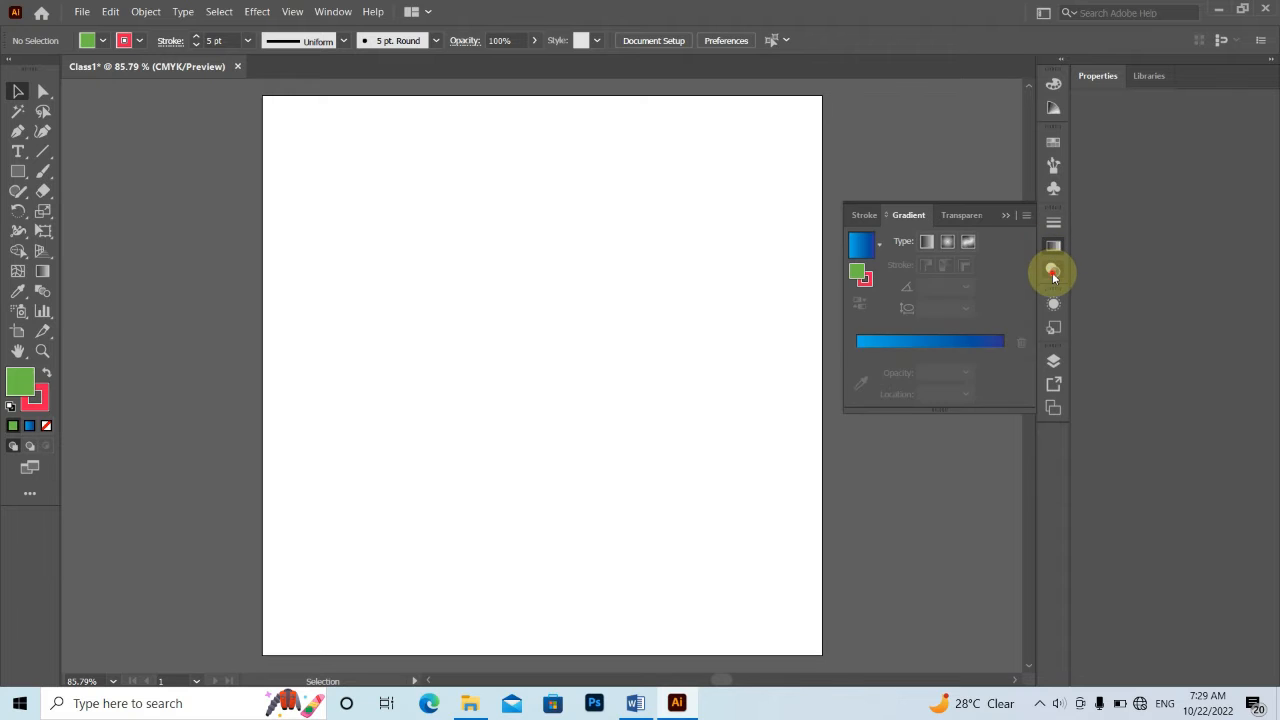
click(1053, 281)
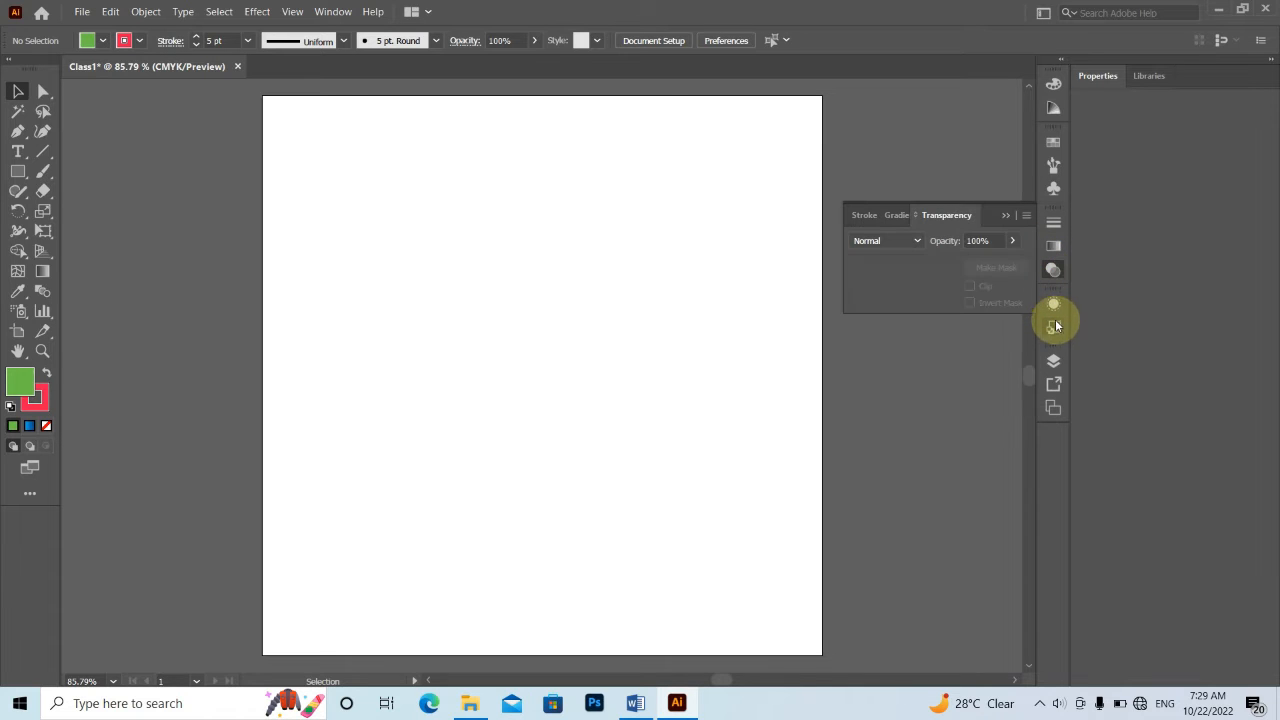
click(1006, 216)
click(1053, 361)
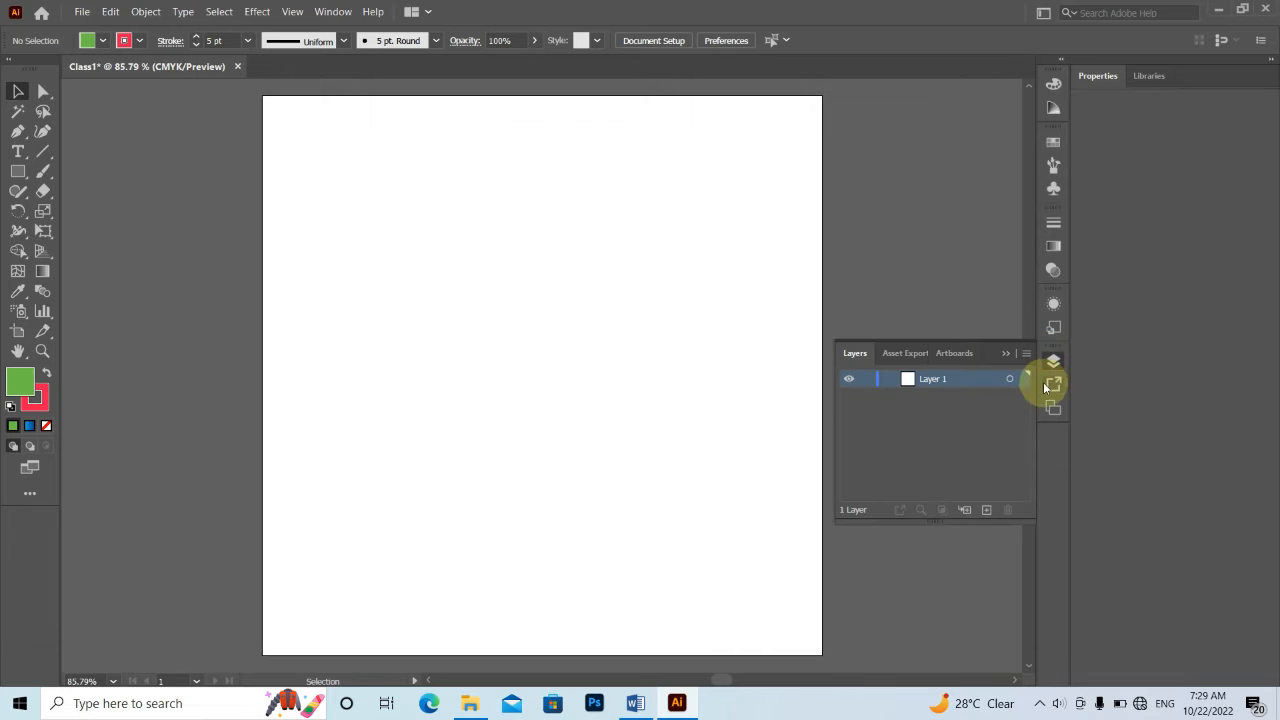
click(1055, 387)
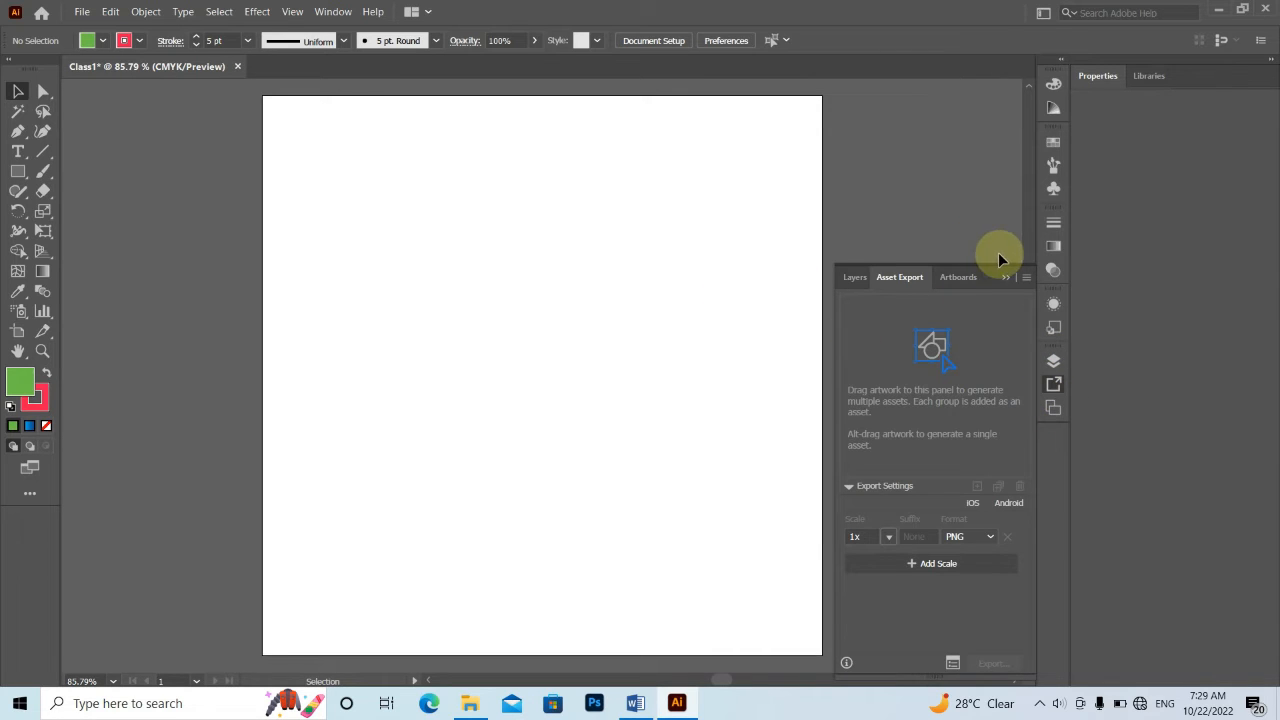
click(1005, 277)
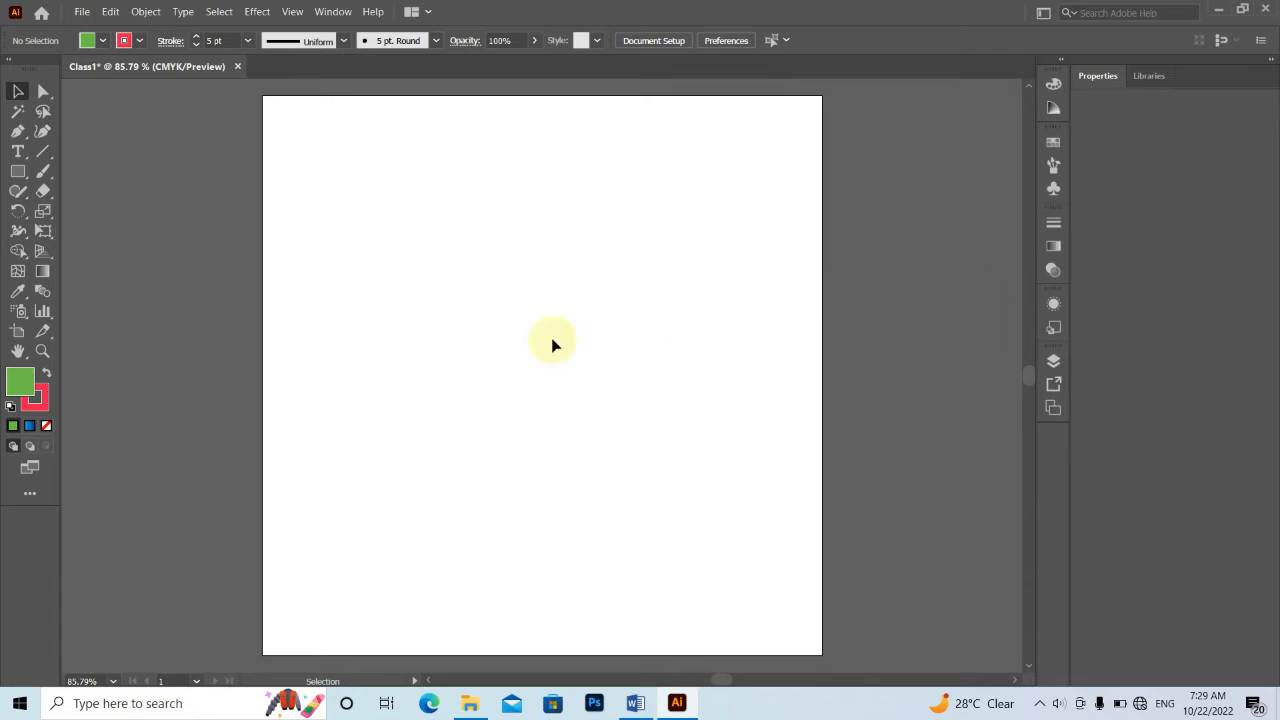
Draw a square on the upper middle of the artboard and place a duplicate overlapping its lower-right corner
click(15, 174)
drag(400, 226, 566, 391)
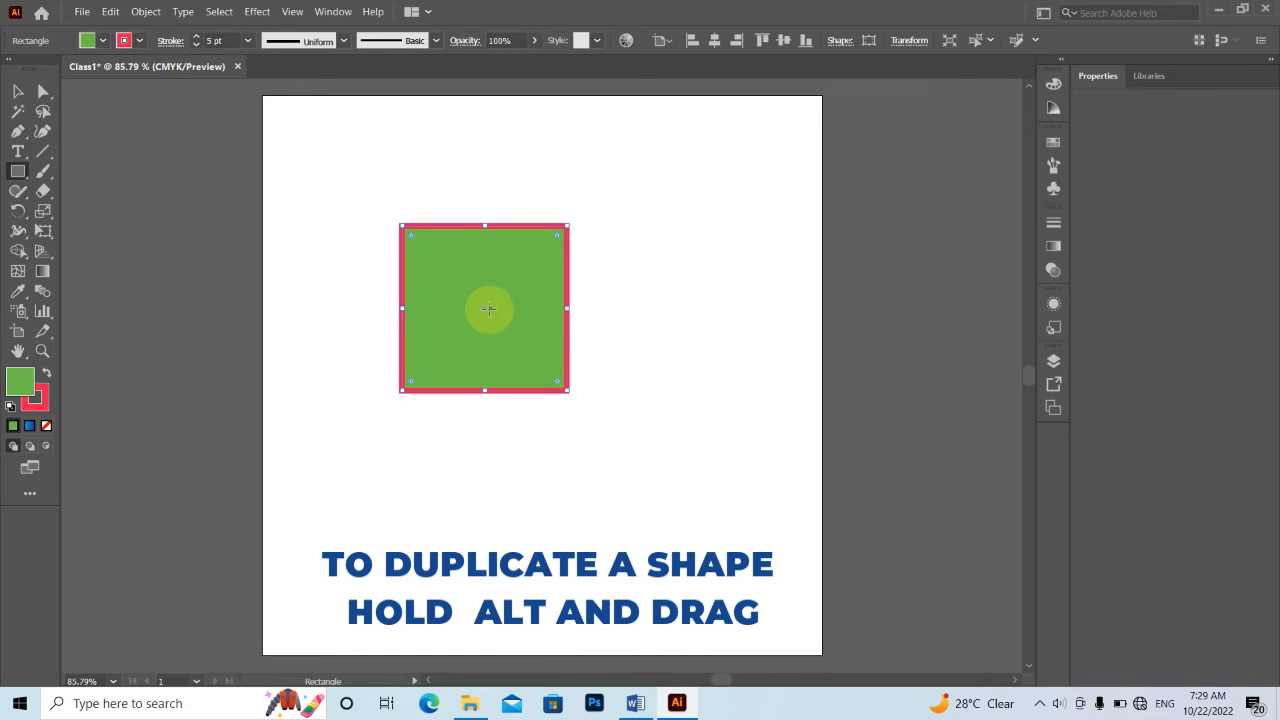
click(17, 91)
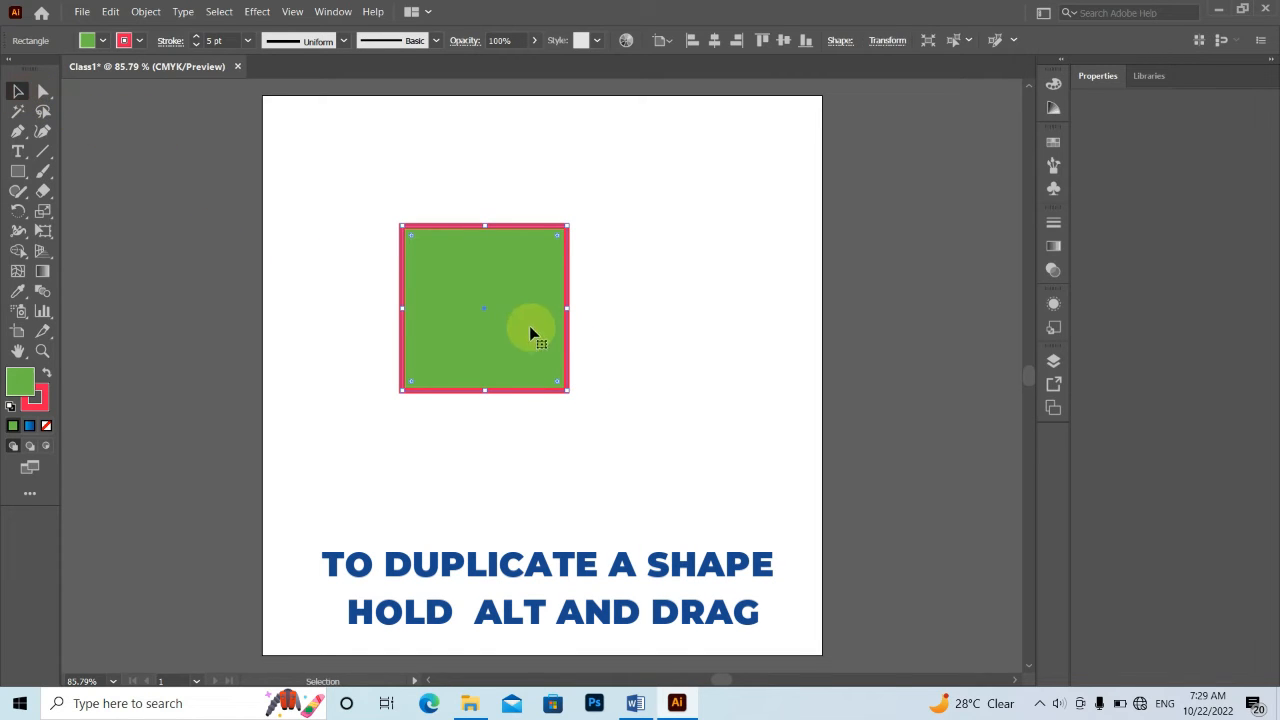
drag(509, 303, 566, 351)
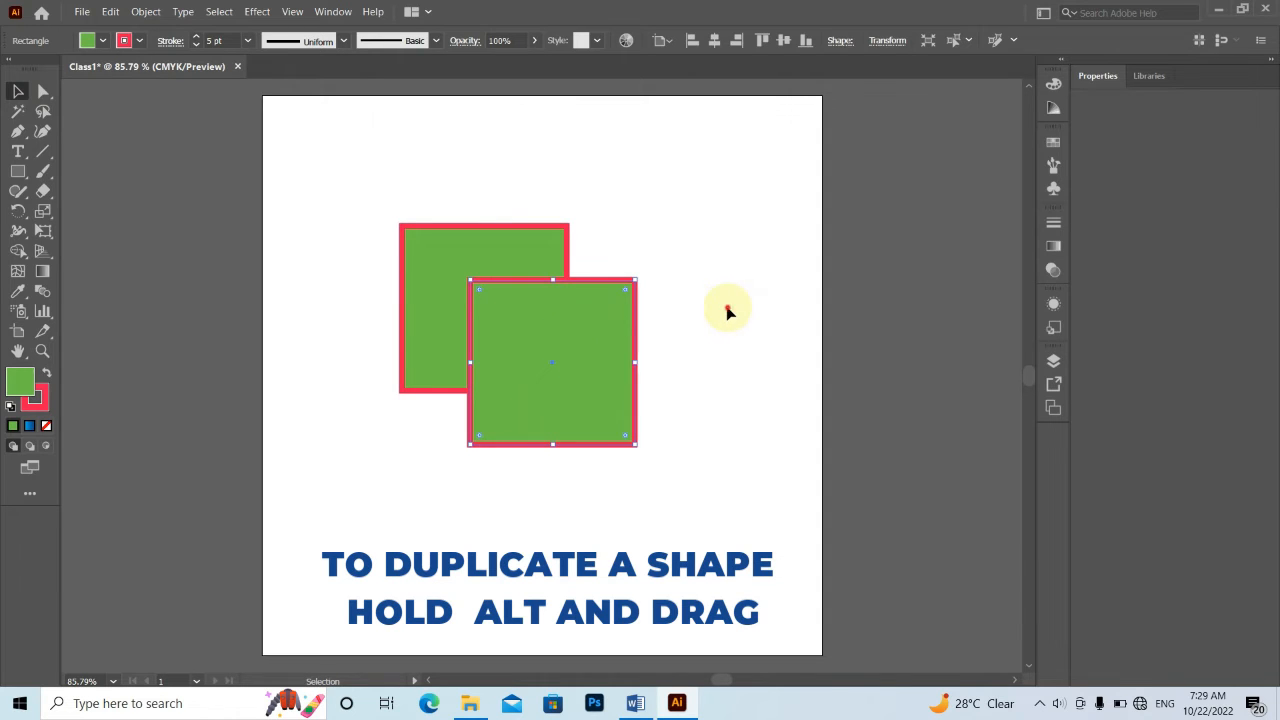
click(727, 306)
click(553, 322)
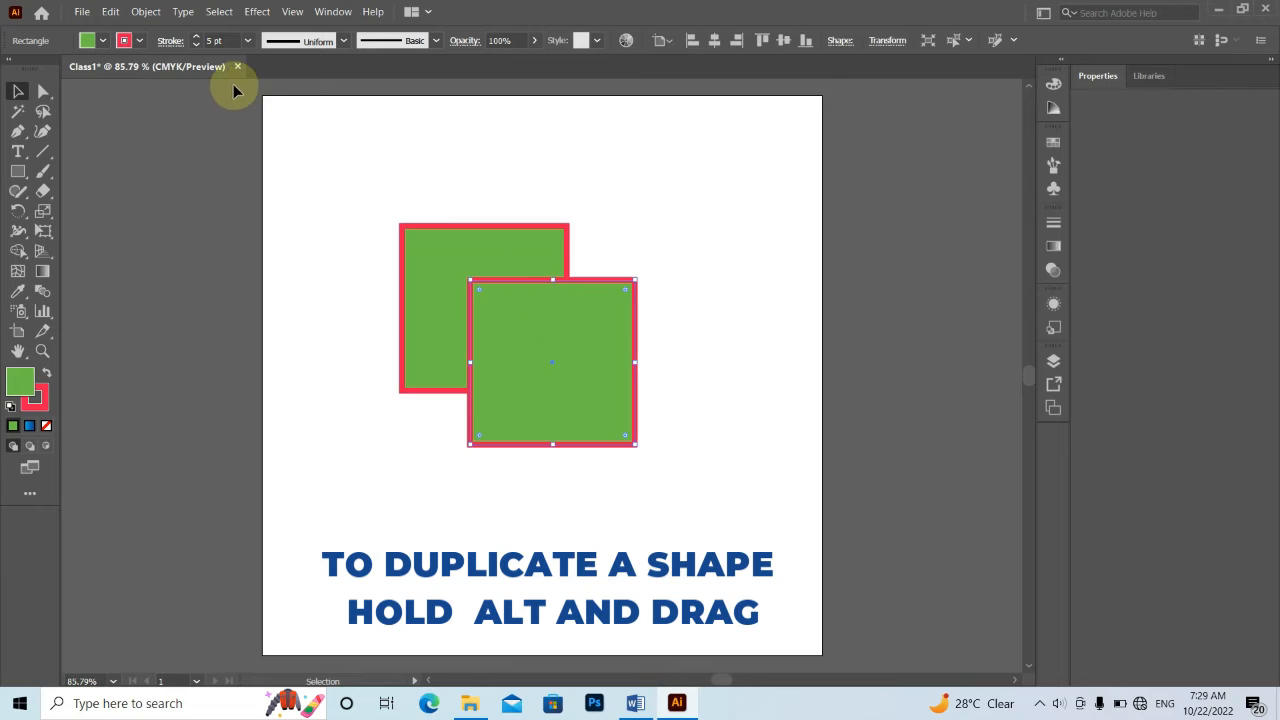
Give the front duplicate square a black fill and a light blue stroke
click(103, 44)
click(46, 69)
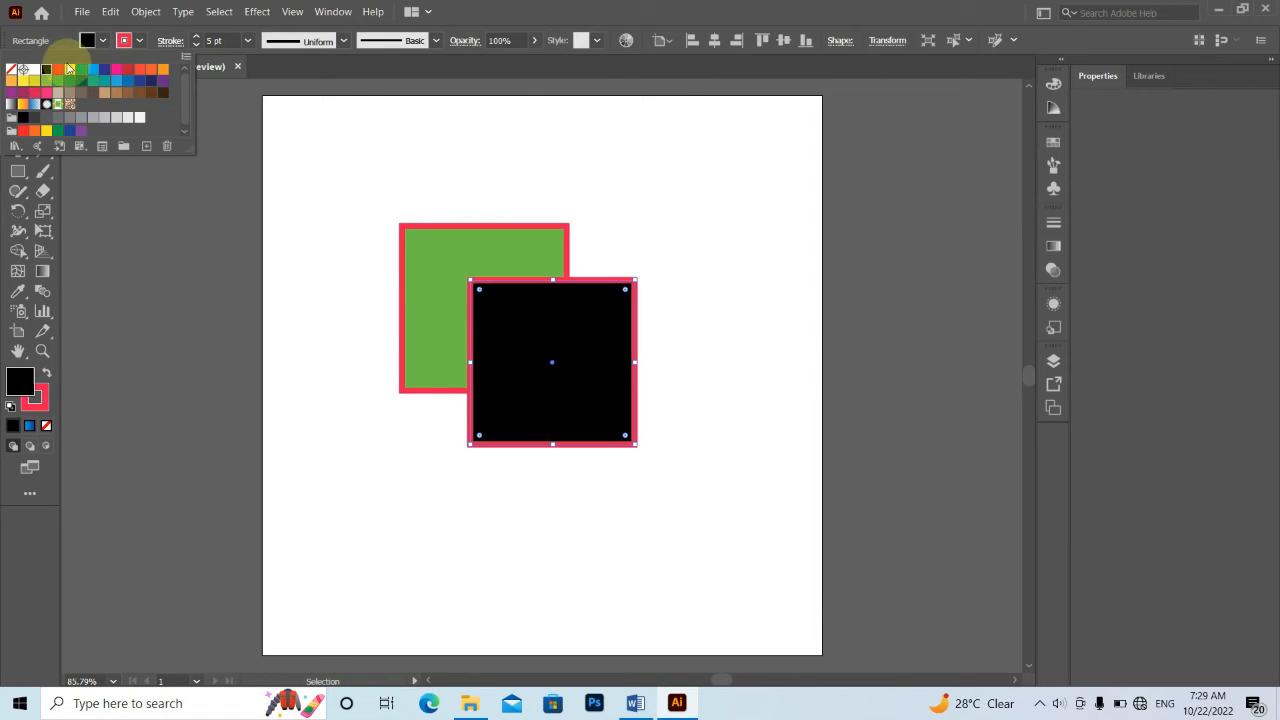
click(103, 37)
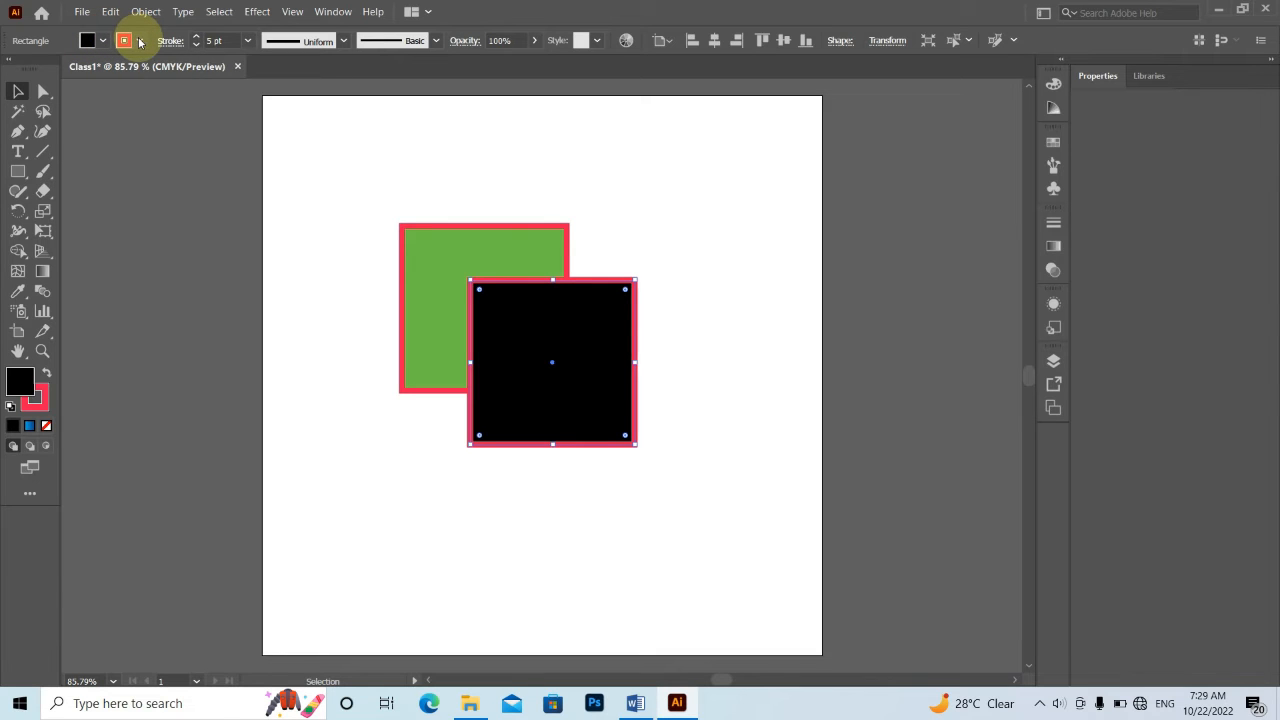
click(139, 41)
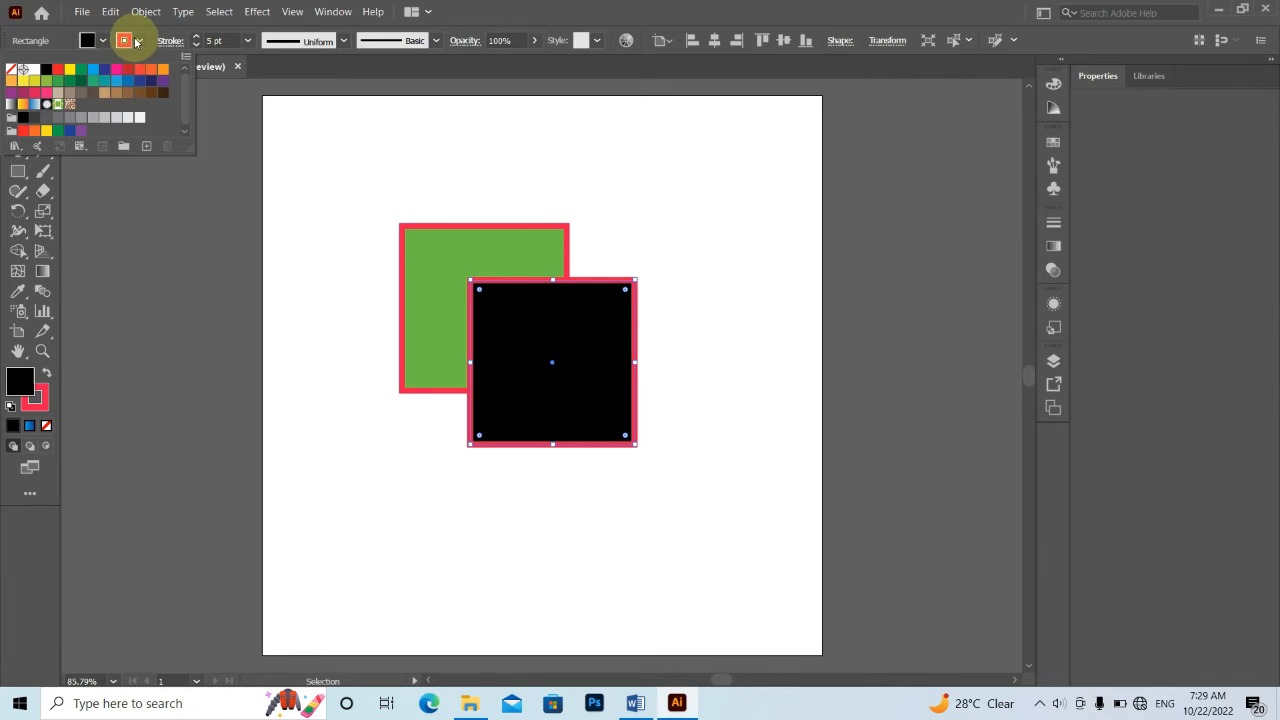
click(93, 69)
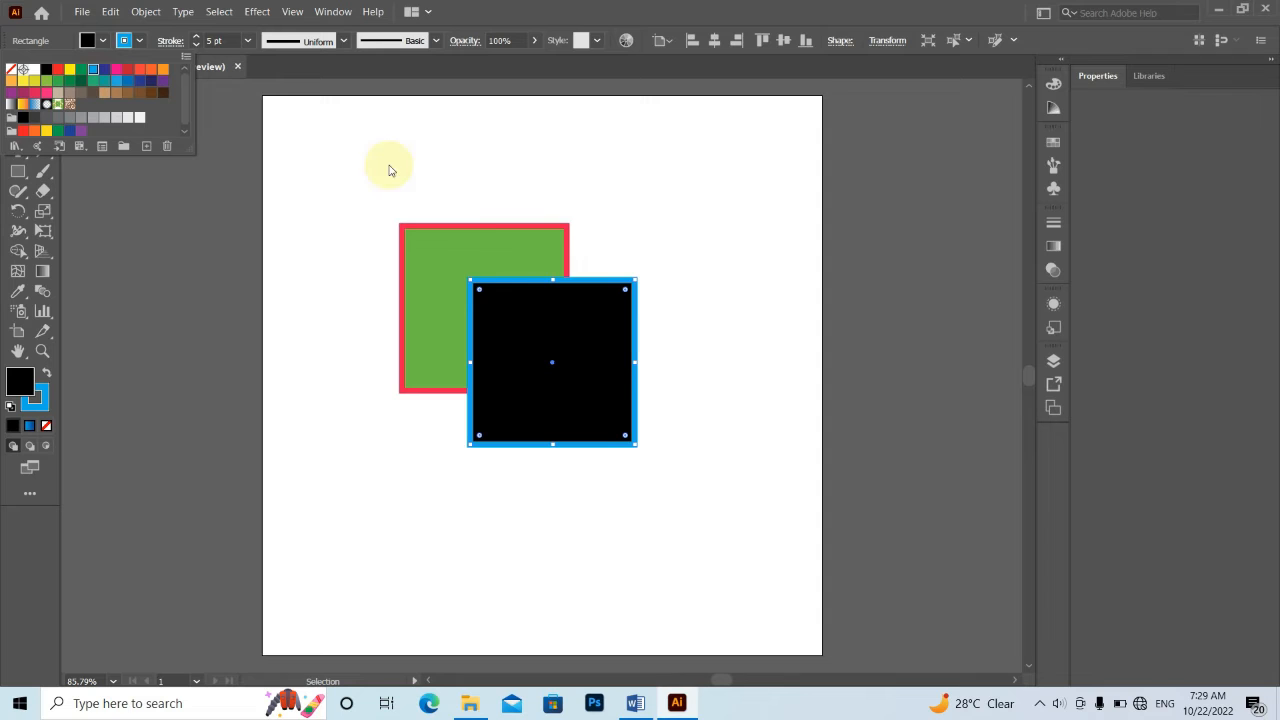
click(502, 296)
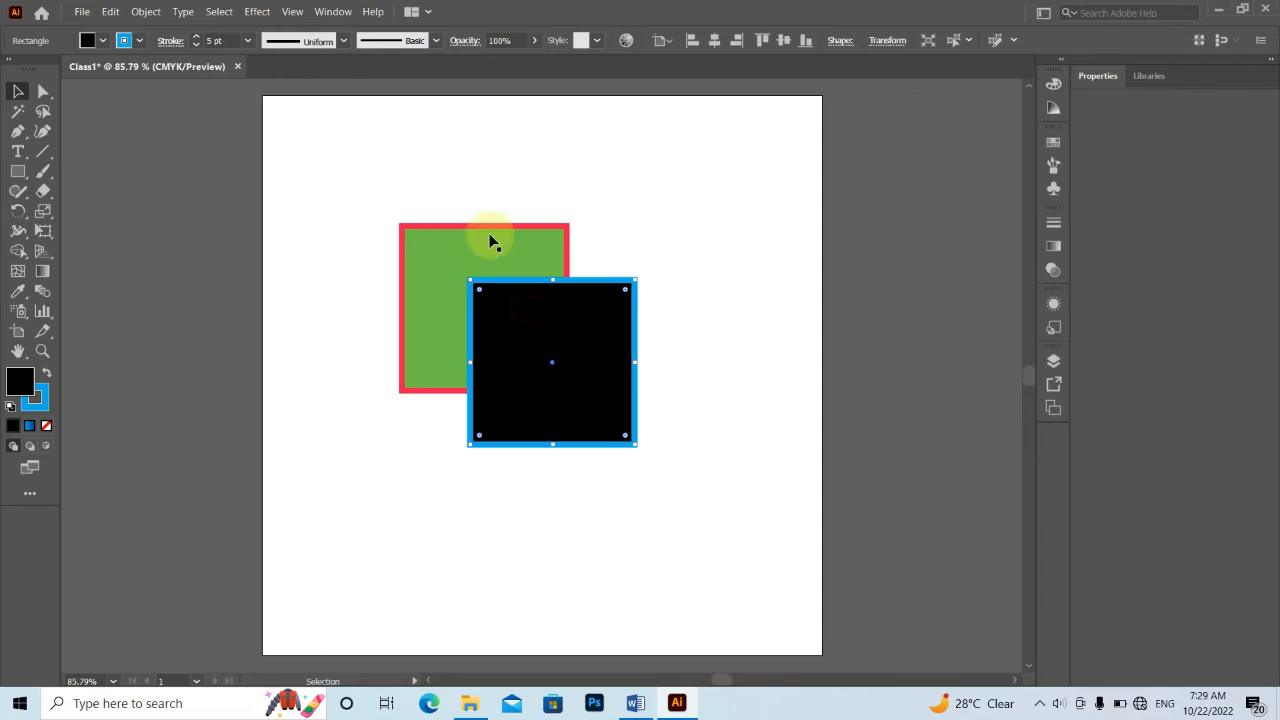
Try a 10 pt stroke weight on the black square and return it to 5 pt
click(235, 40)
text(10)
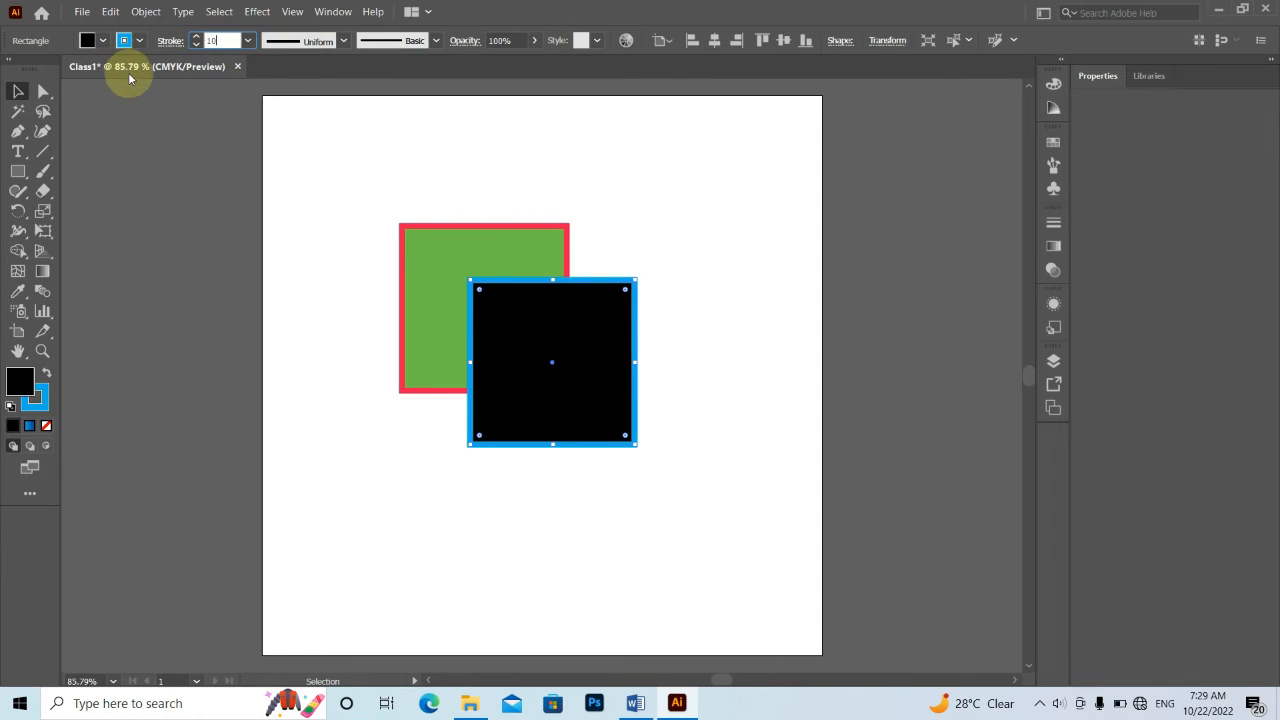
key(Return)
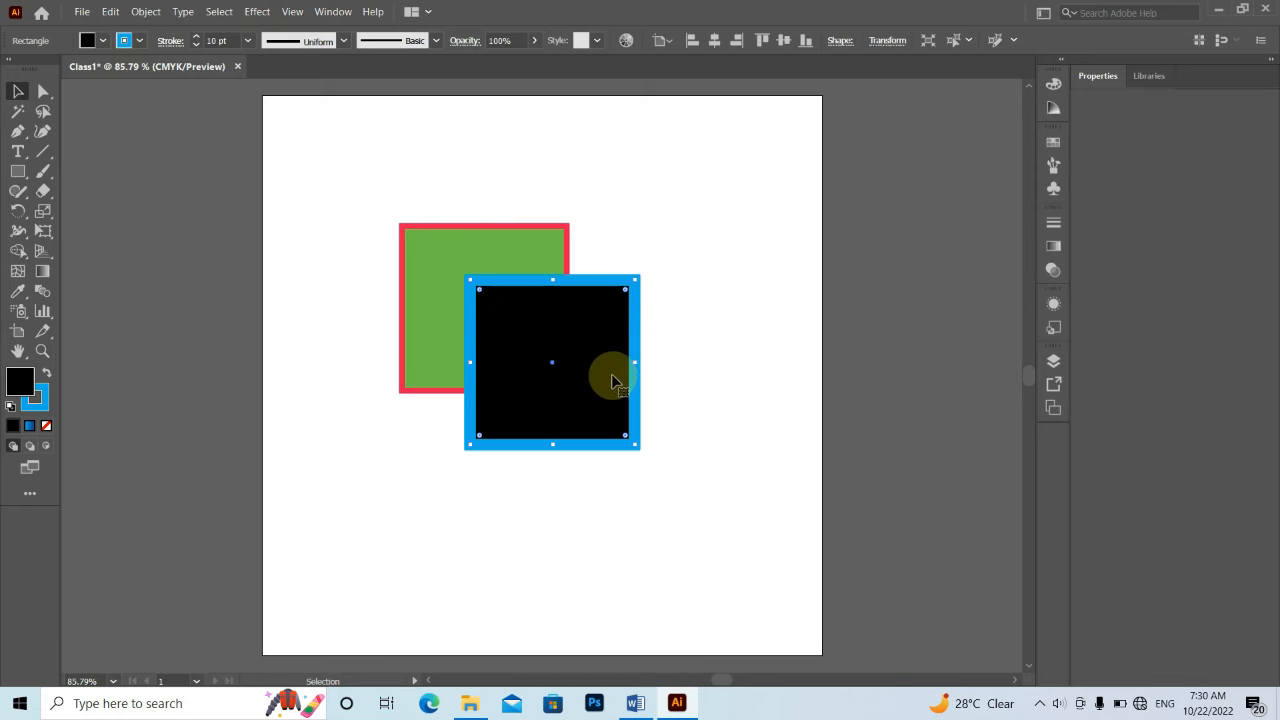
click(248, 41)
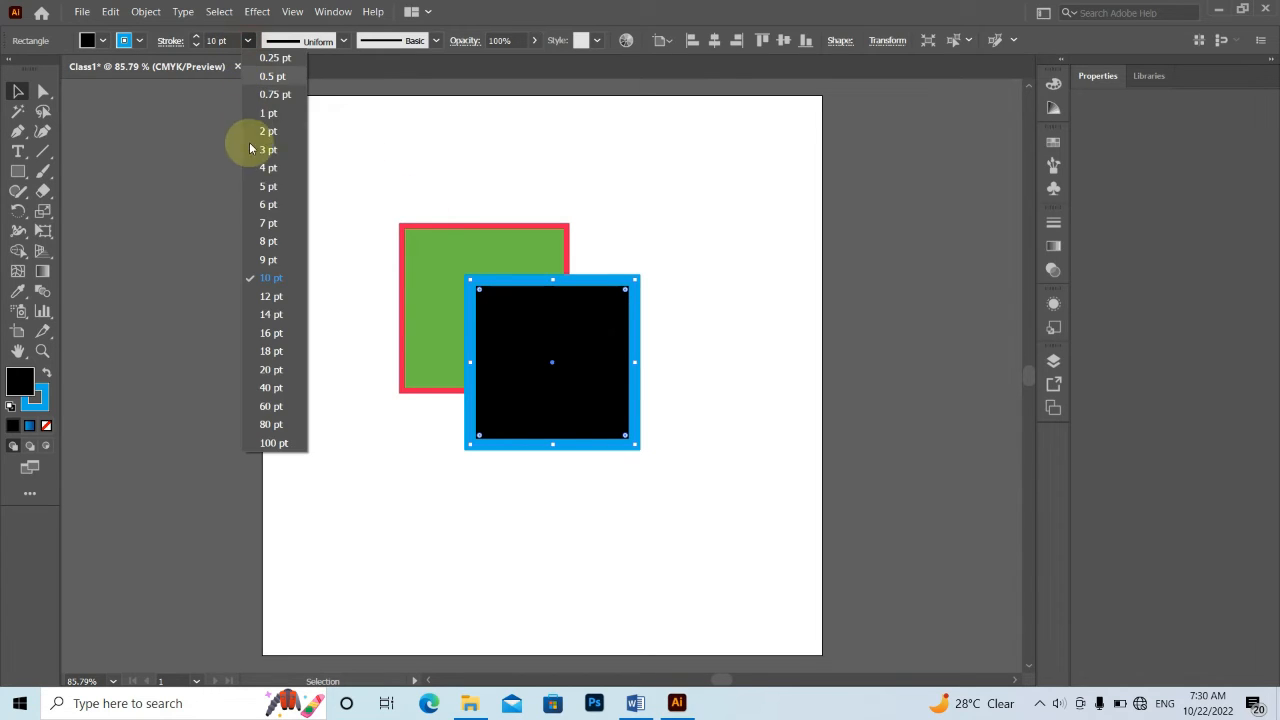
click(274, 191)
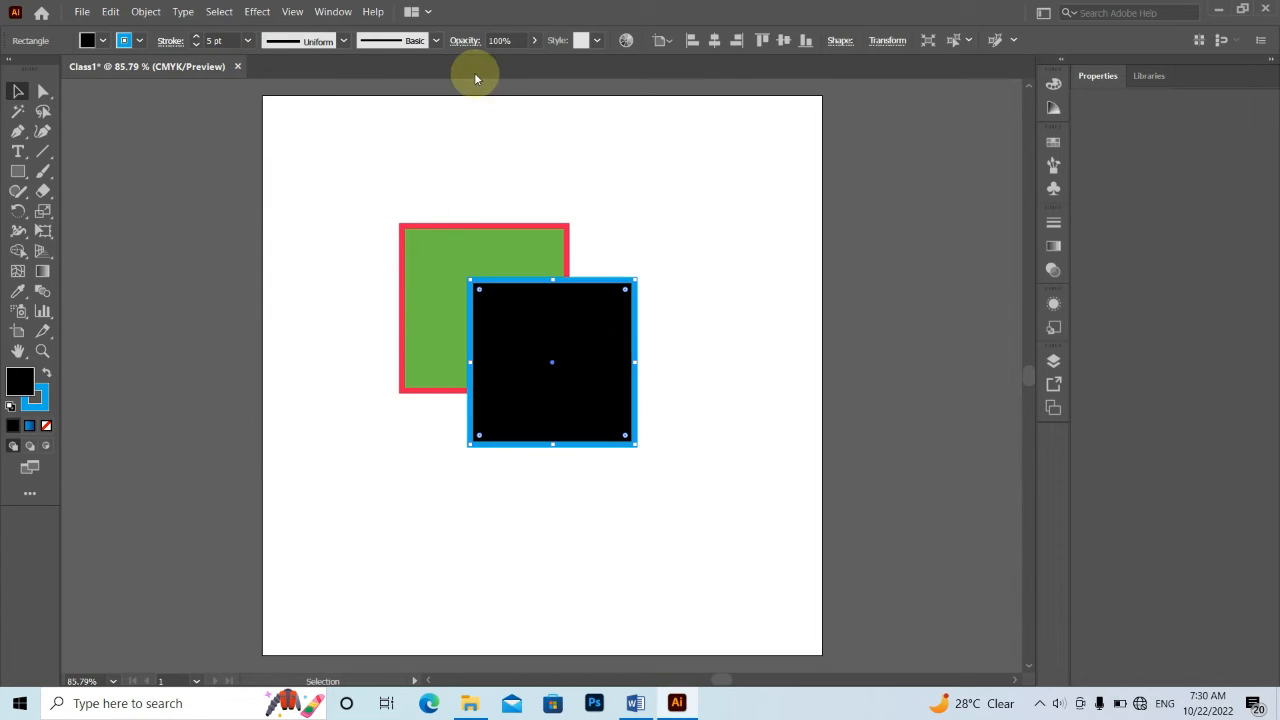
Try Width Profile 1 and the triangular, arched and blunt-ended width profiles on the black square's stroke, and restore the Uniform profile
click(343, 40)
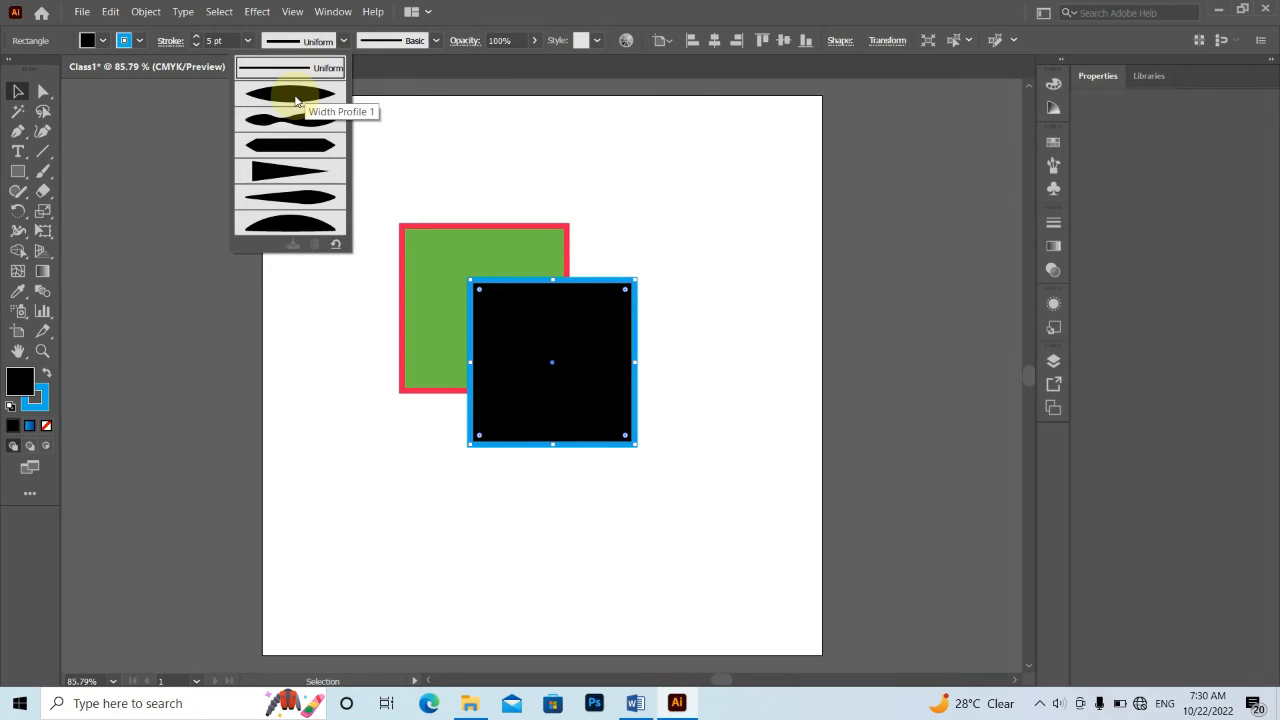
click(295, 94)
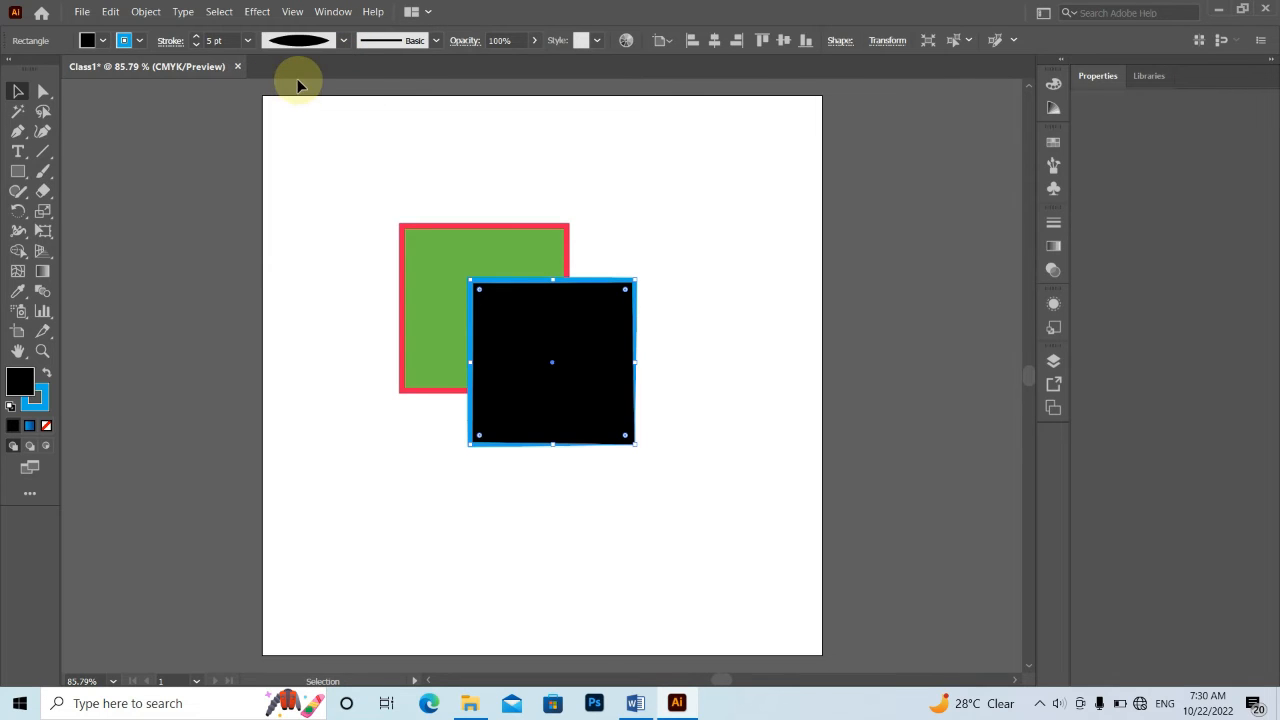
click(341, 45)
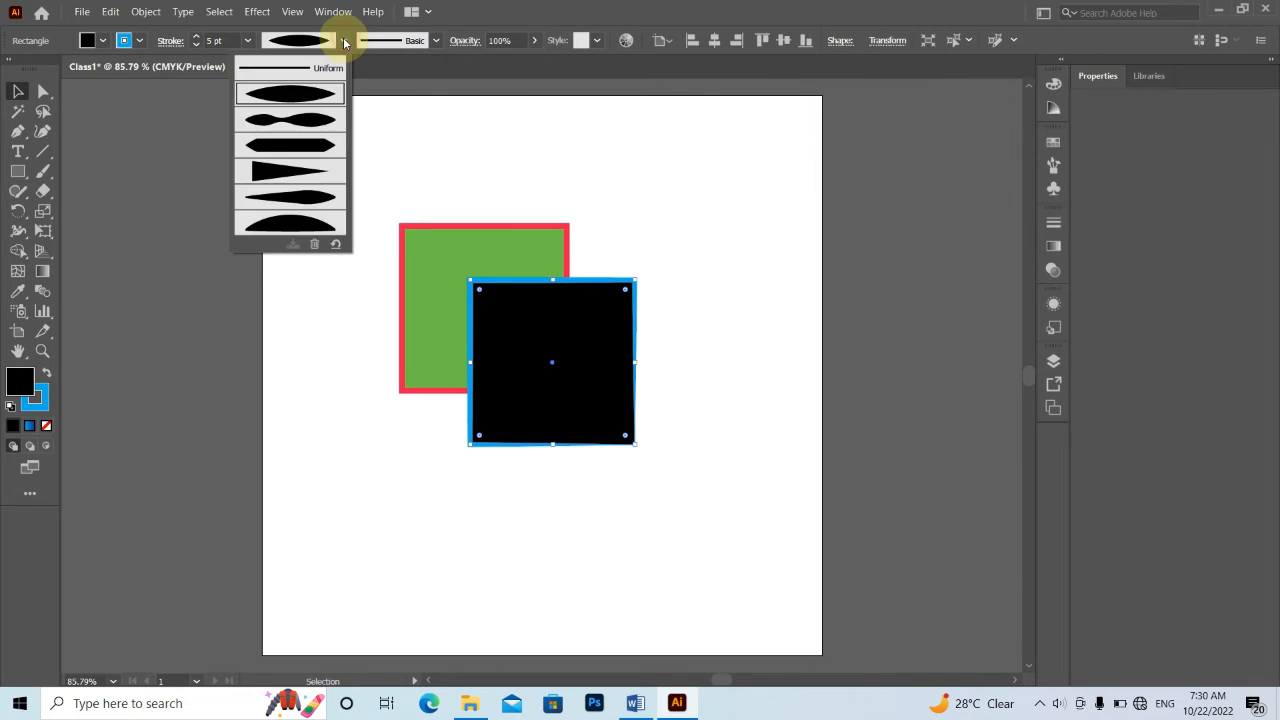
click(309, 168)
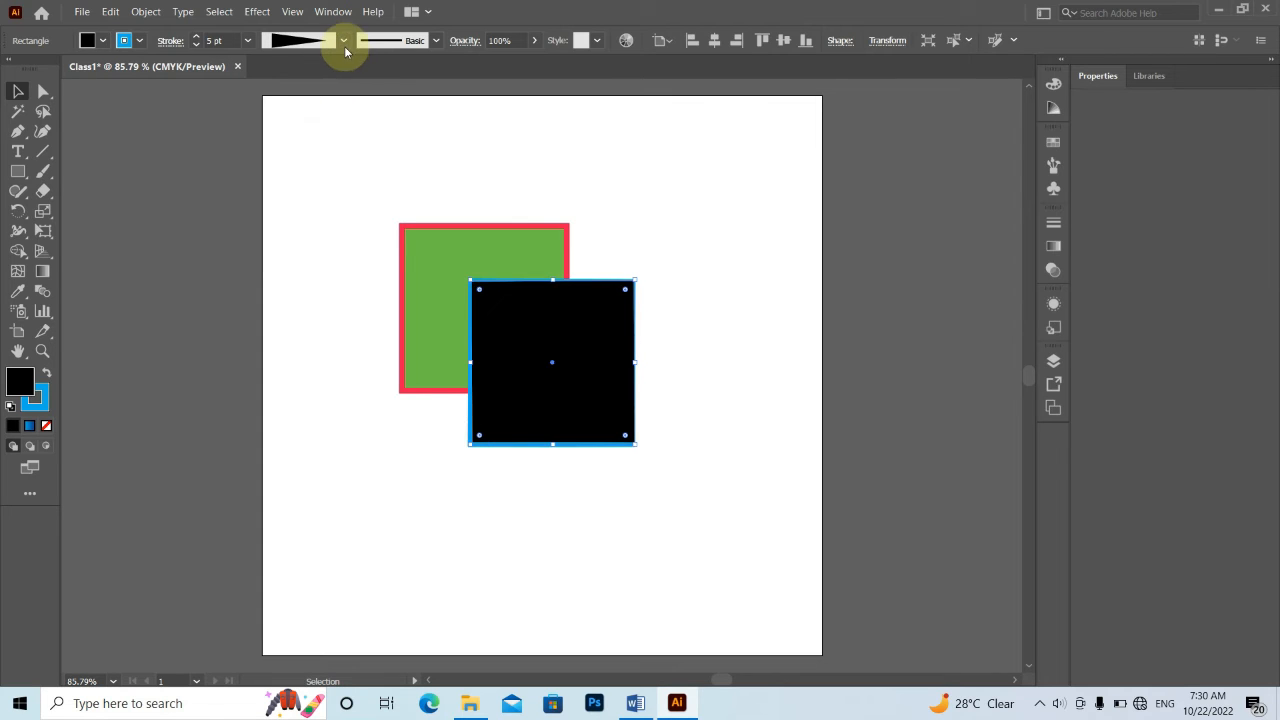
click(344, 42)
click(296, 218)
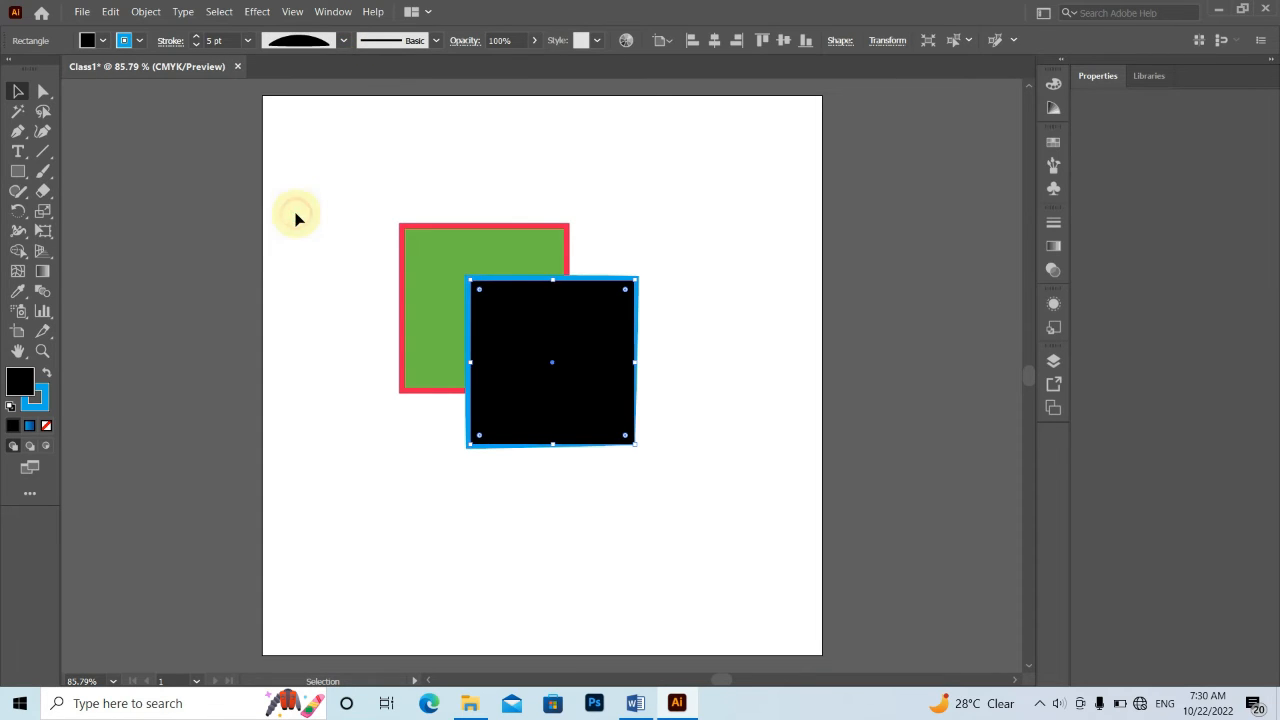
click(344, 40)
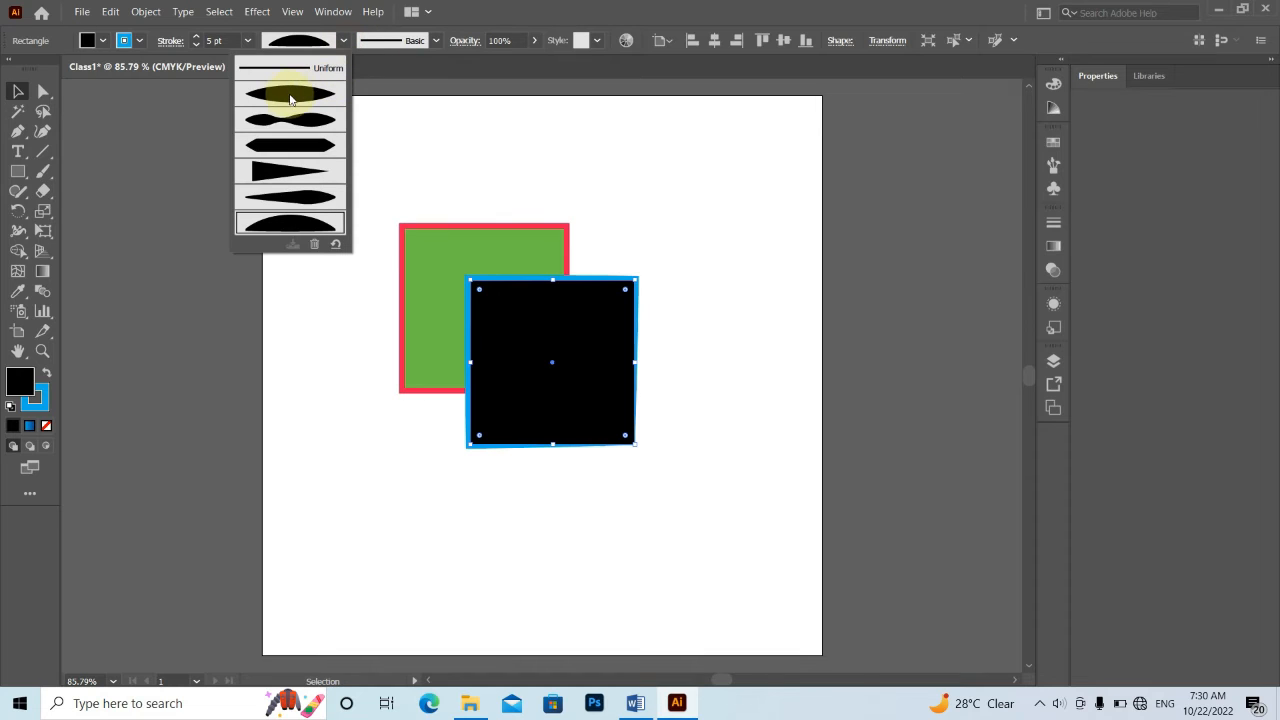
click(296, 142)
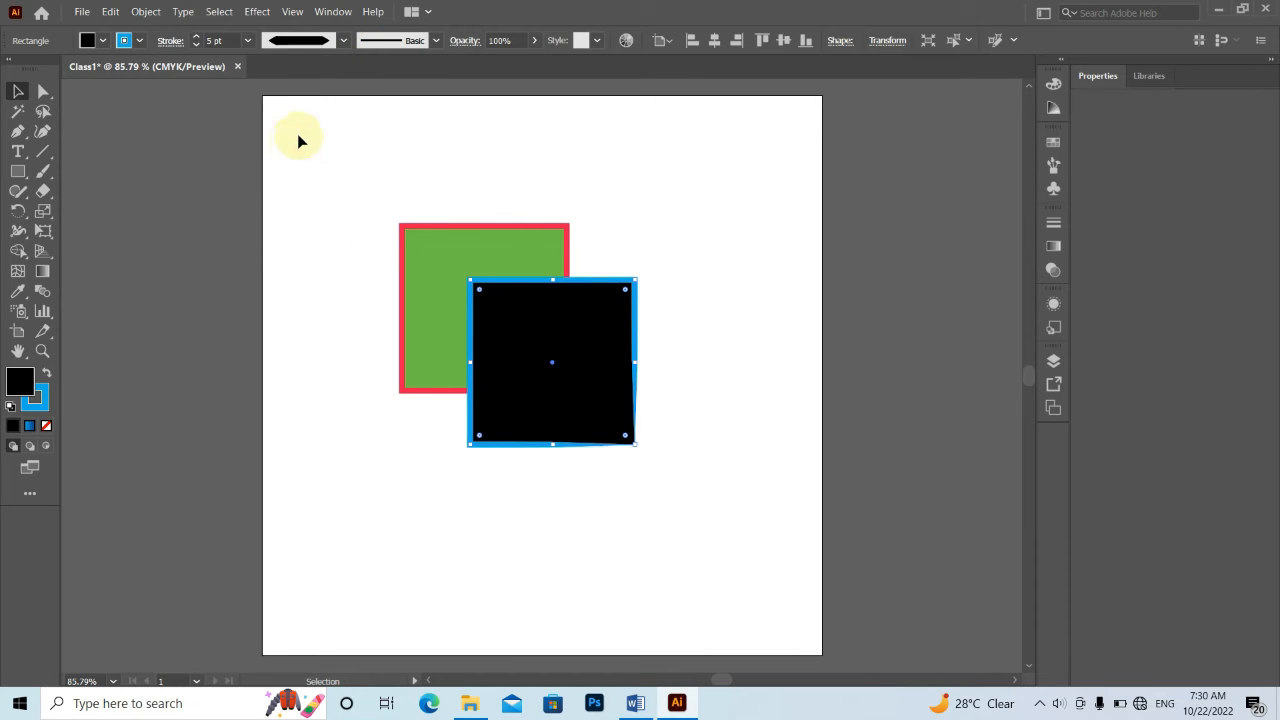
click(342, 41)
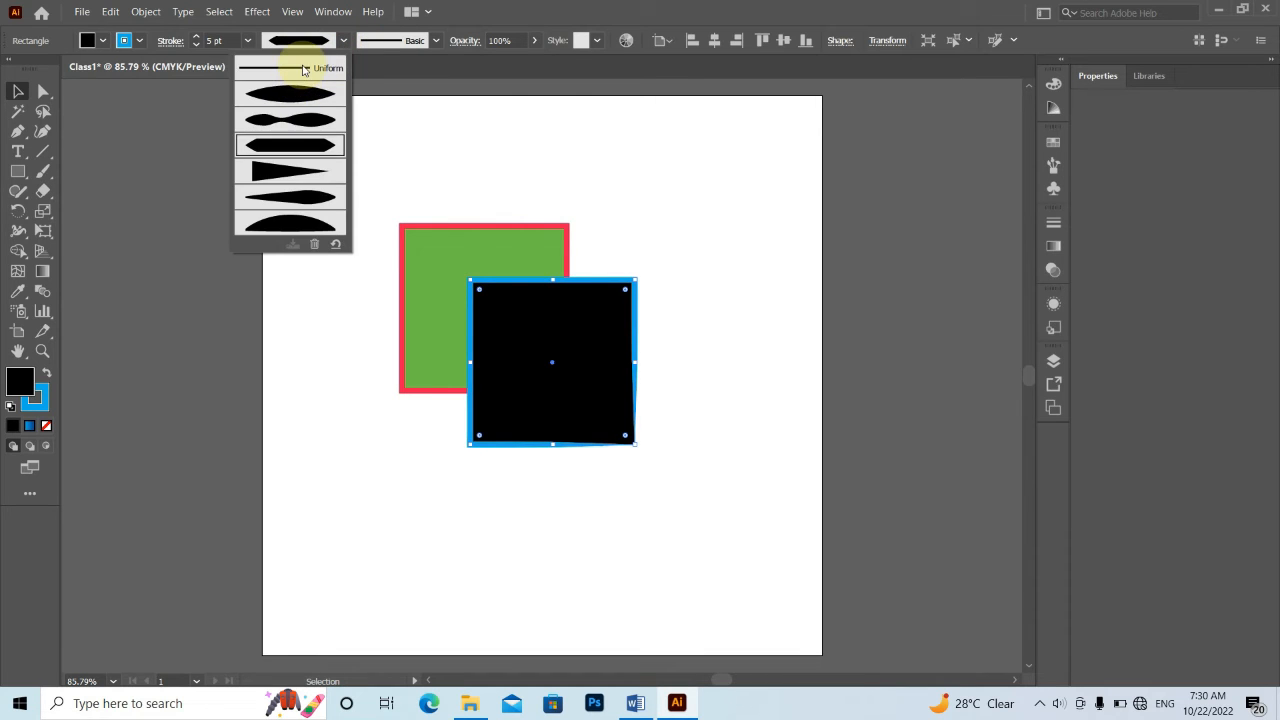
click(304, 69)
Try 50% opacity on the black square and return it to 100%
click(436, 41)
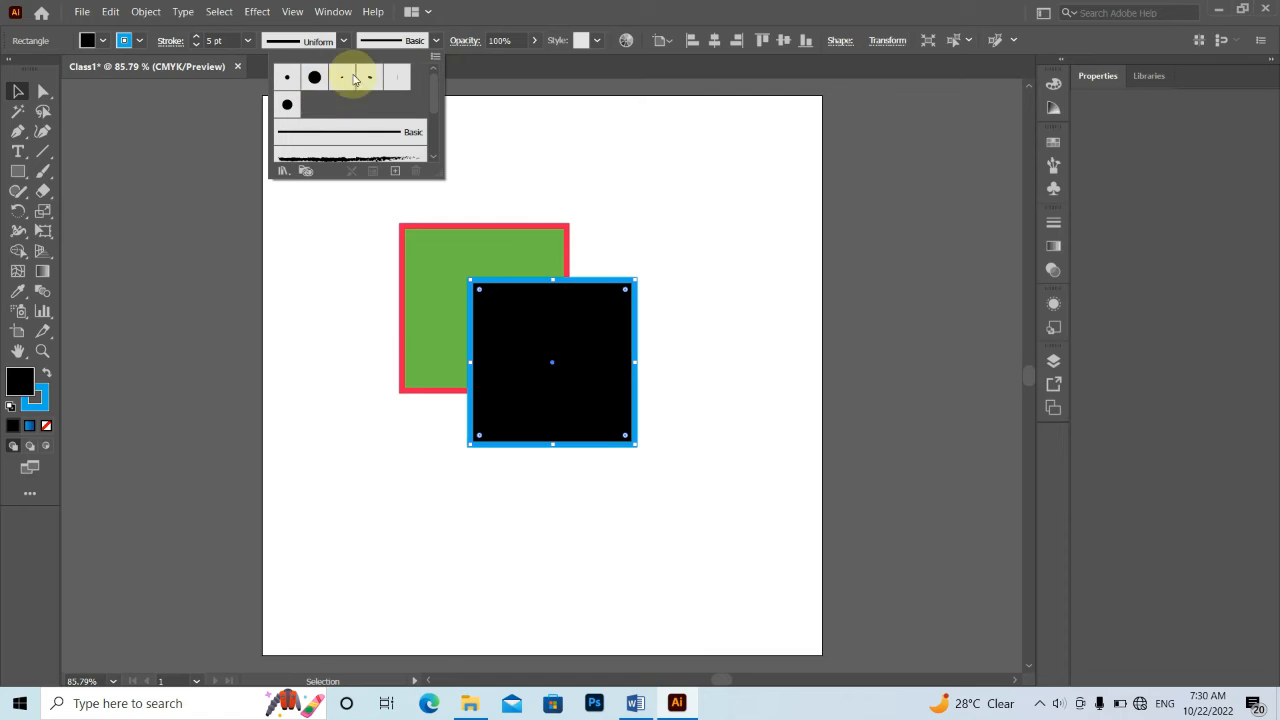
click(505, 40)
text(5)
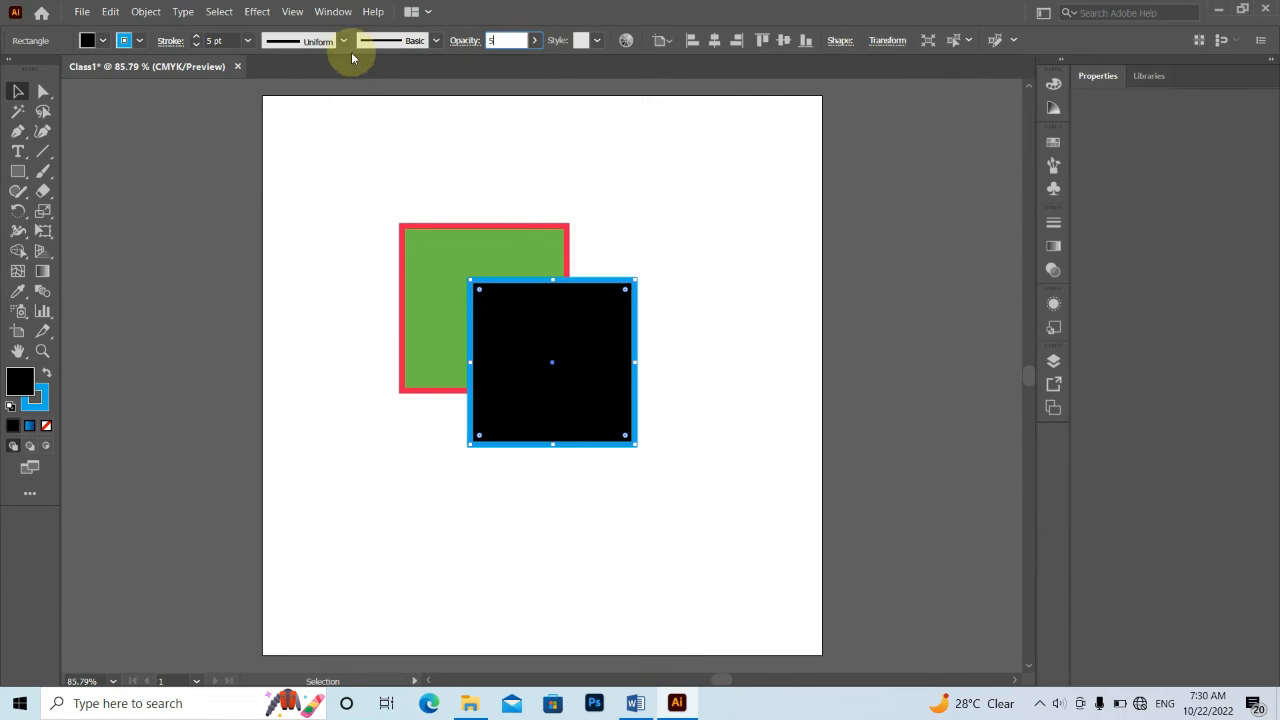
text(0)
key(Return)
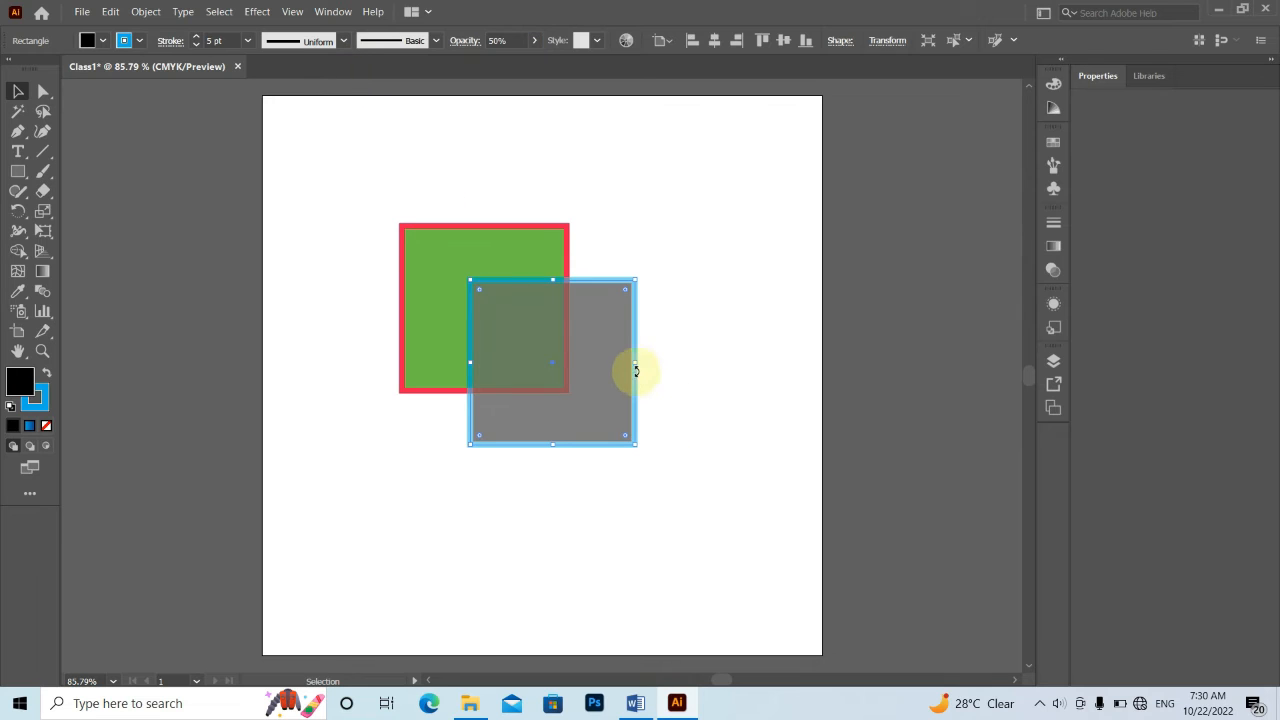
click(480, 41)
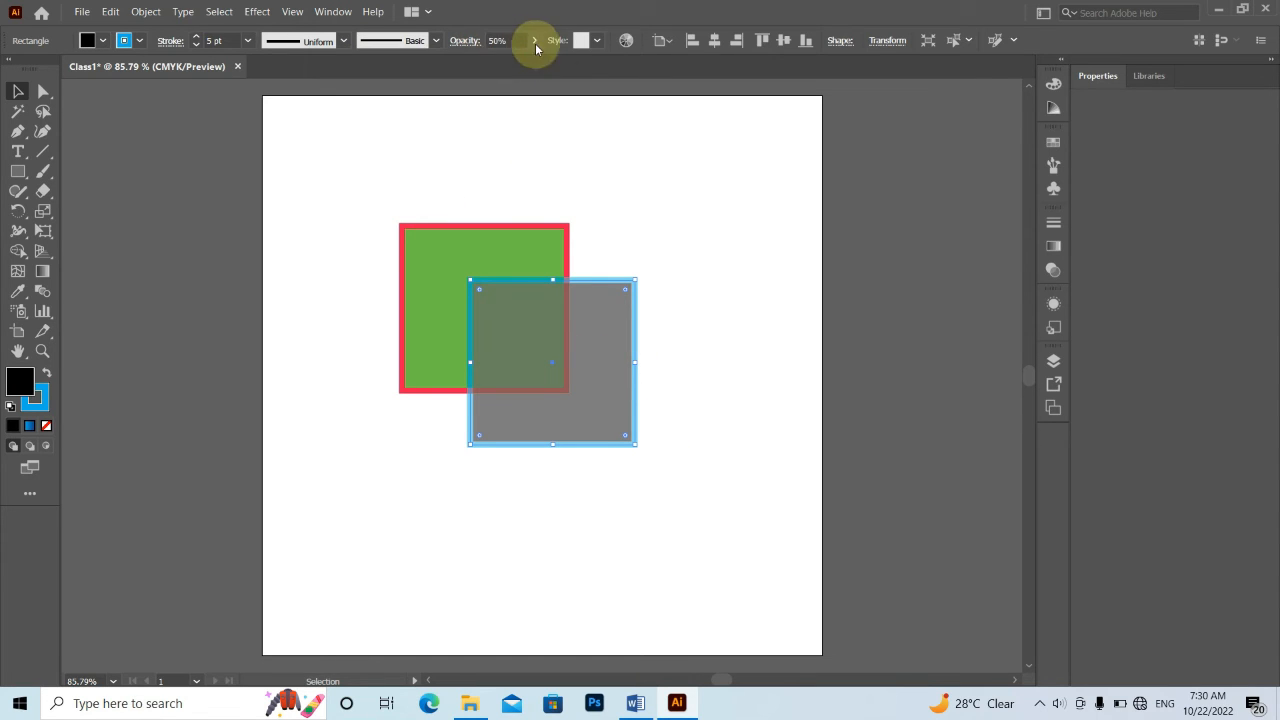
click(535, 43)
drag(508, 63, 623, 58)
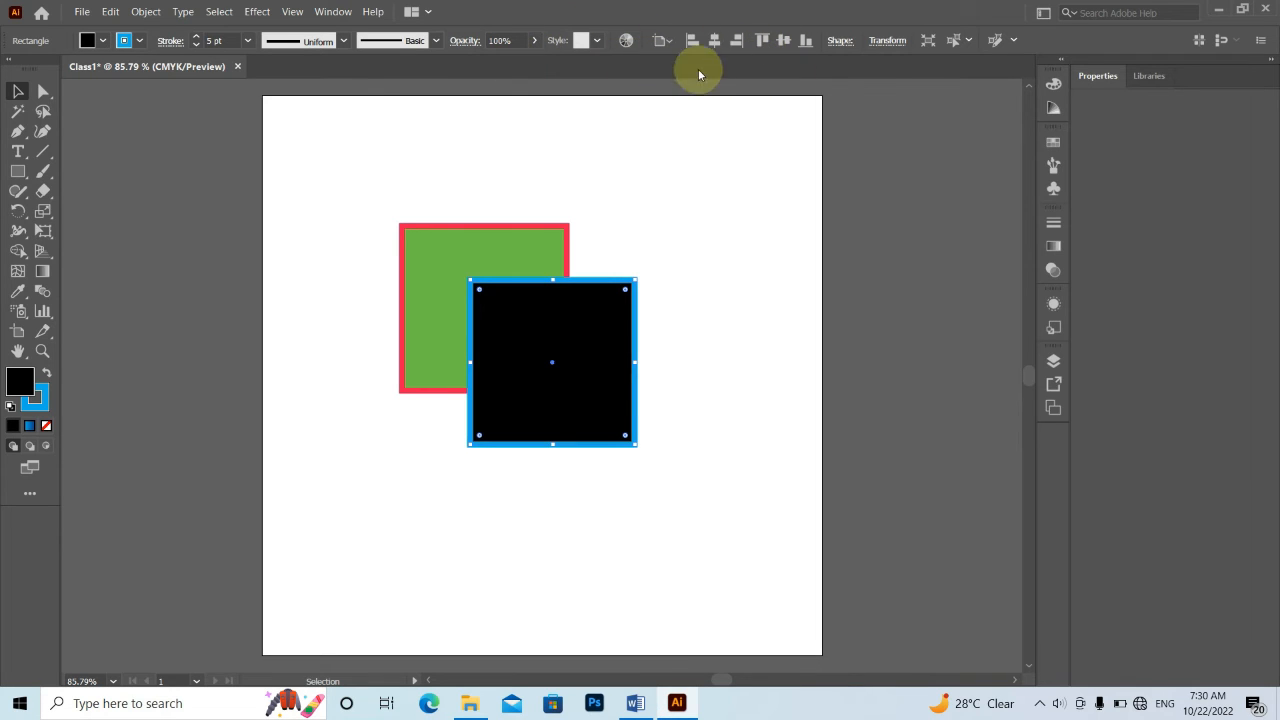
Align both squares on their horizontal centers and move the pair slightly down and right on the artboard
click(570, 358)
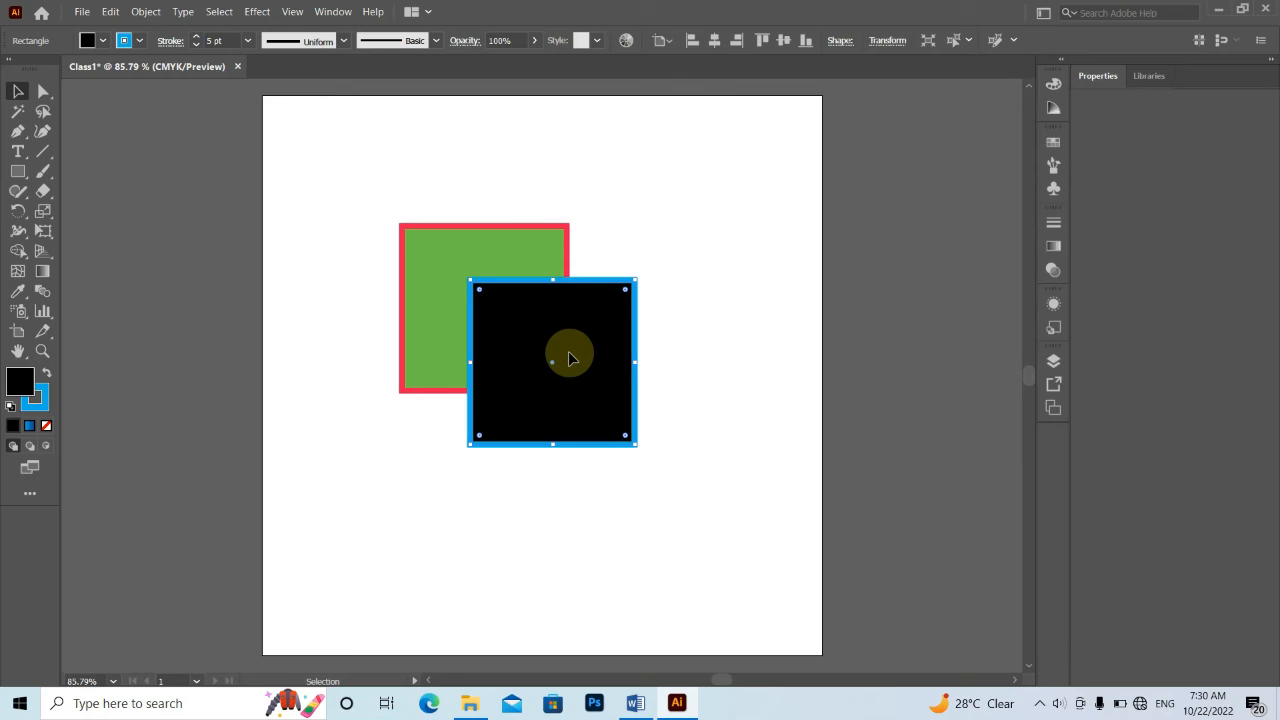
shift+click(509, 250)
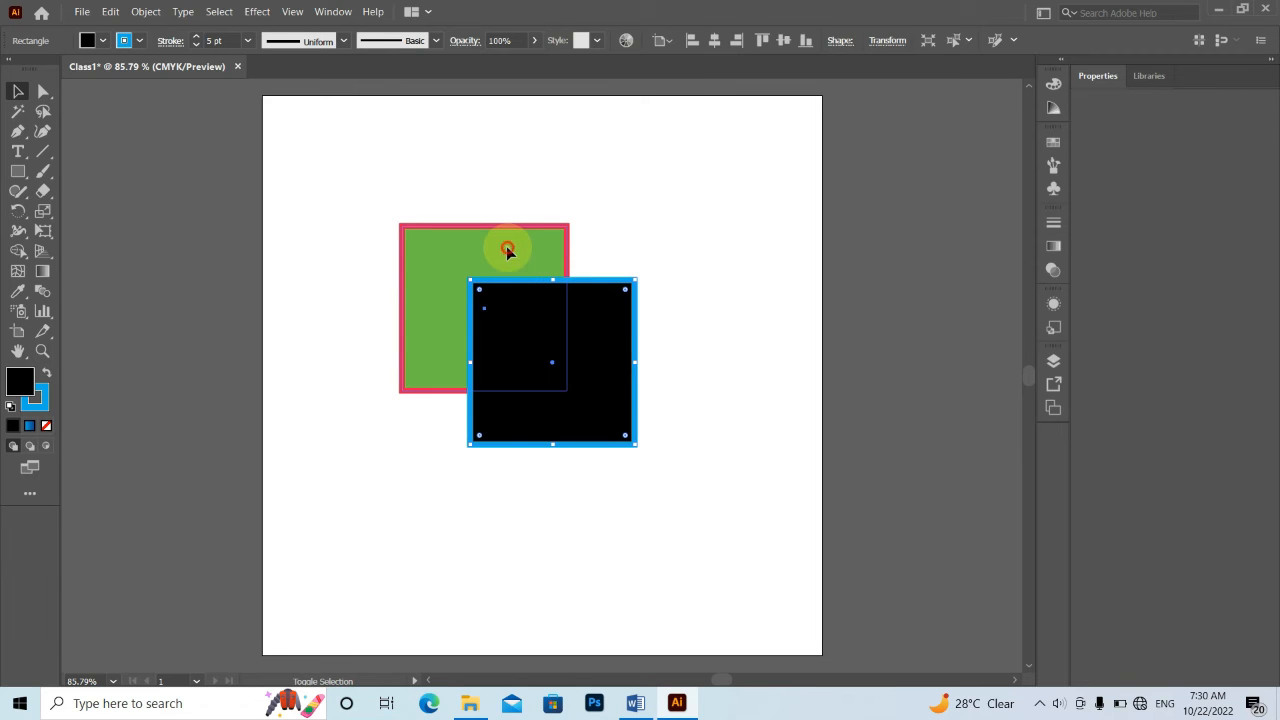
click(716, 41)
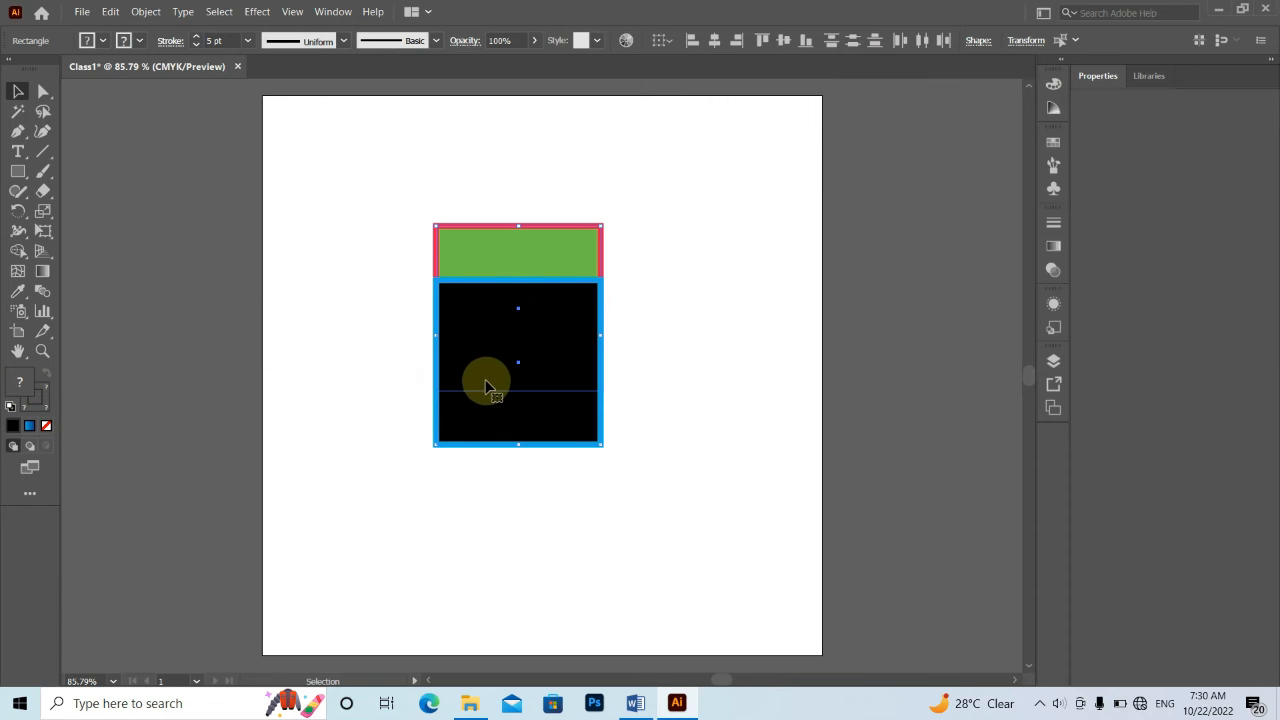
drag(493, 388, 507, 411)
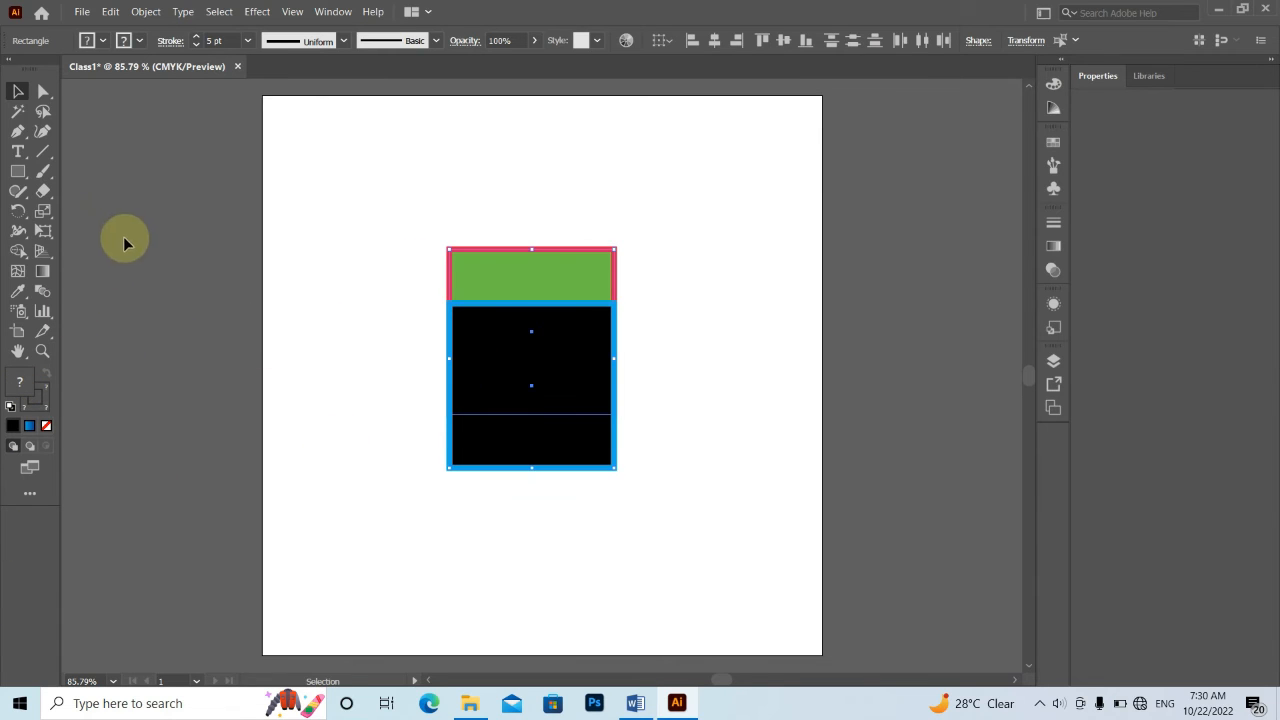
Move only the black square so that it overlaps the lower-right corner of the green square
click(678, 370)
click(525, 386)
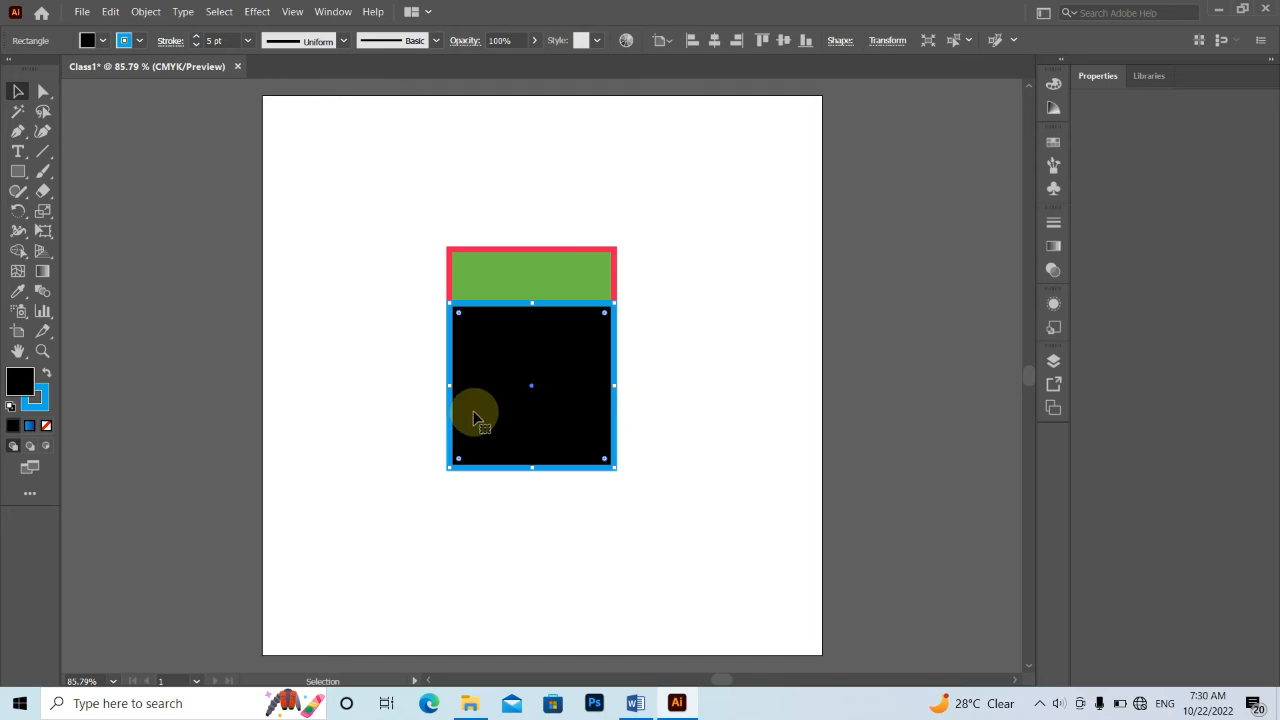
drag(494, 403, 571, 424)
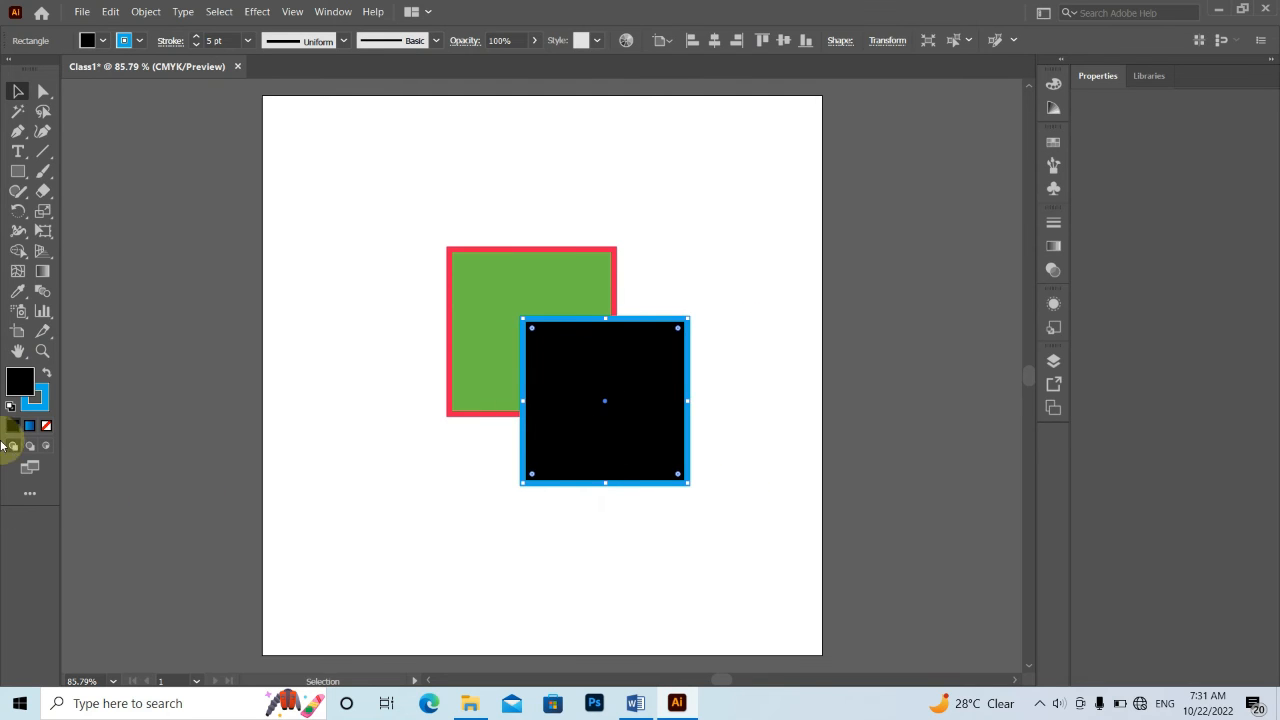
Change the black square's fill to the bright red ff0049 with the Color Picker
click(44, 407)
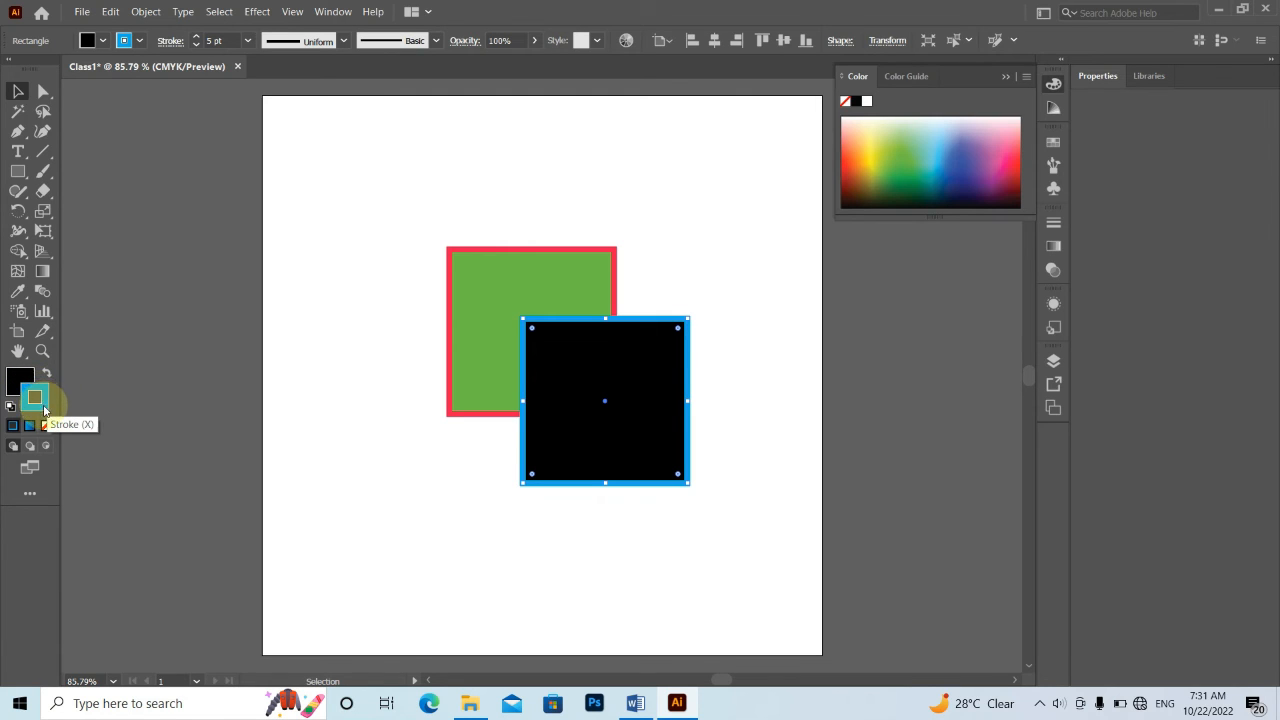
click(20, 381)
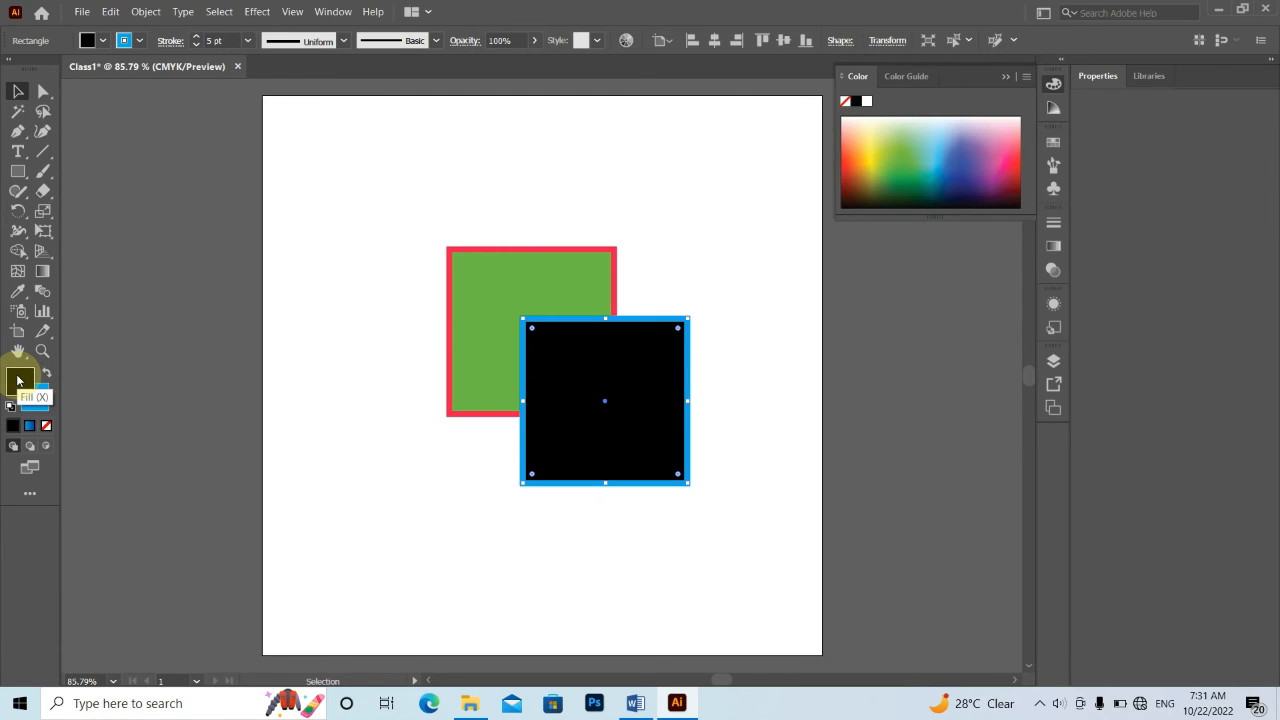
double_click(17, 381)
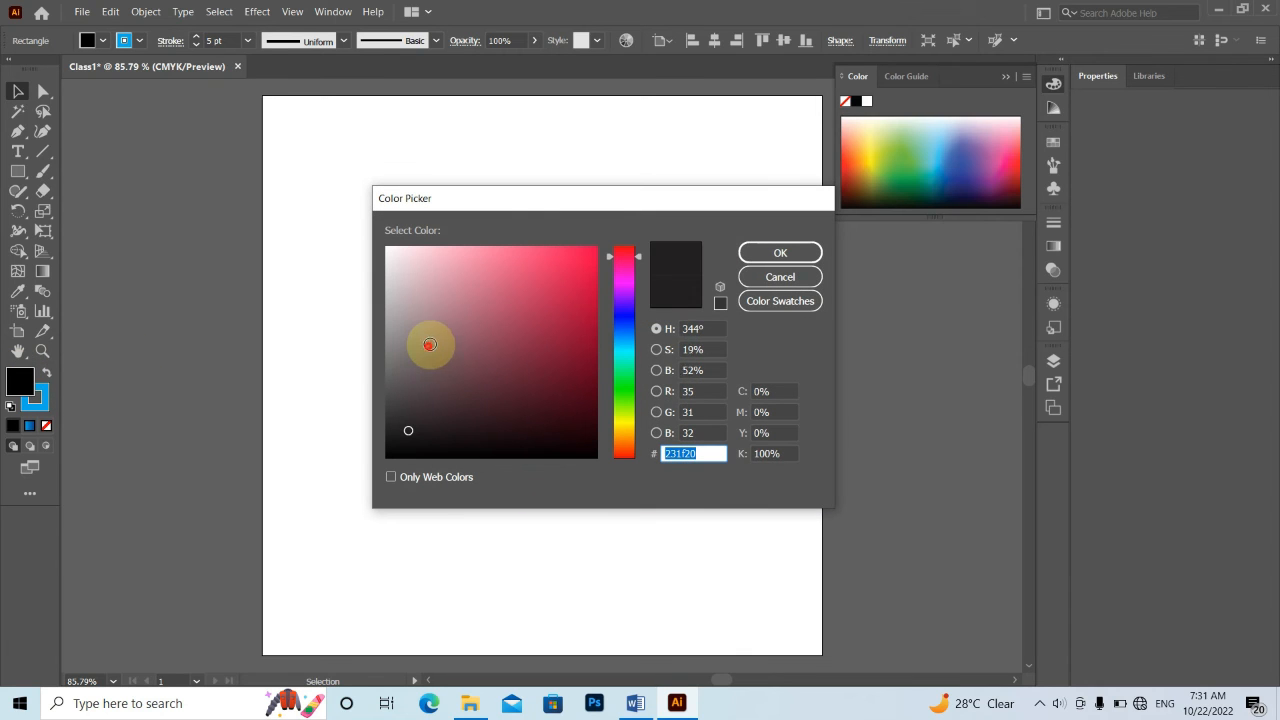
click(596, 258)
drag(662, 229, 672, 222)
drag(583, 262, 623, 237)
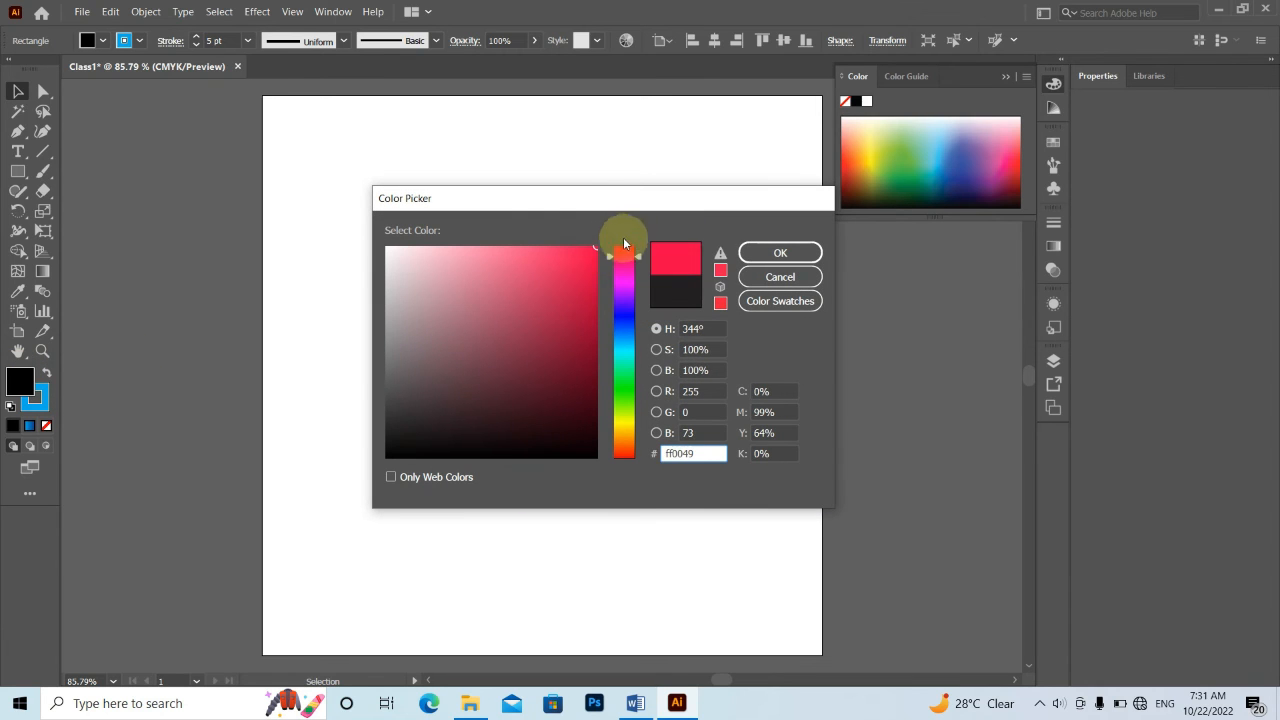
click(746, 256)
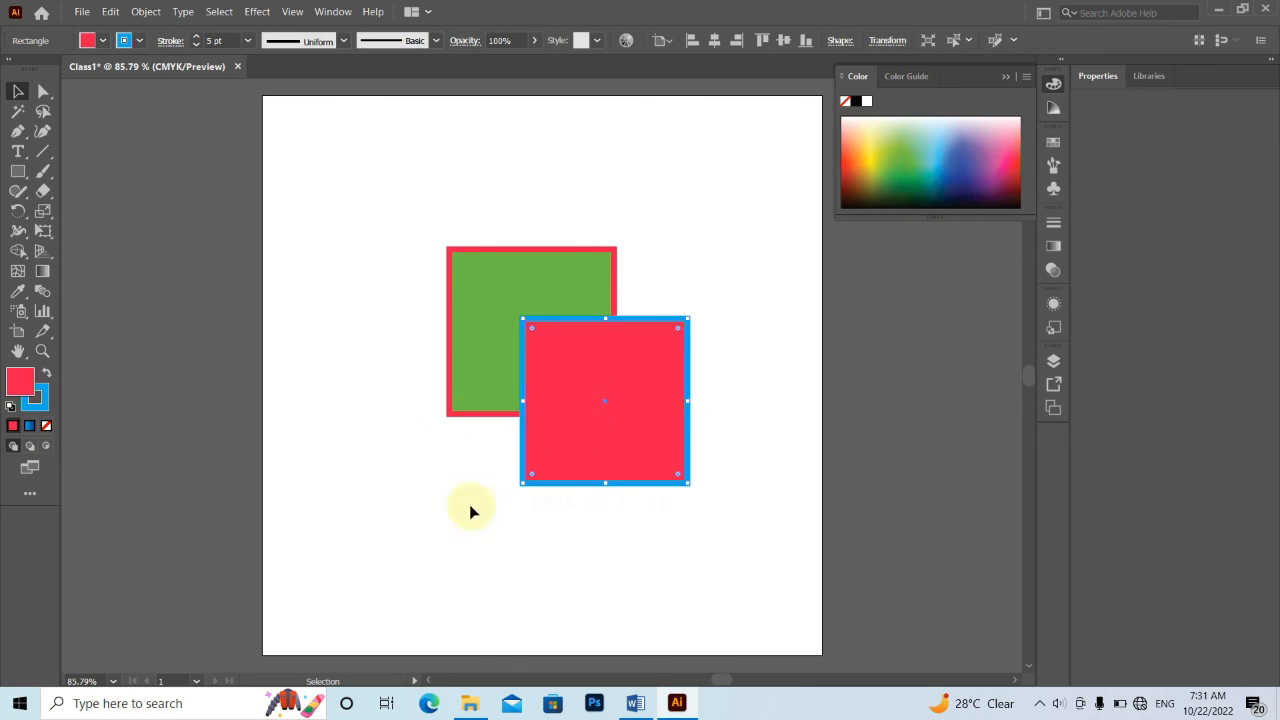
Try no fill on the front square and restore its bright red ff0049 fill
click(46, 428)
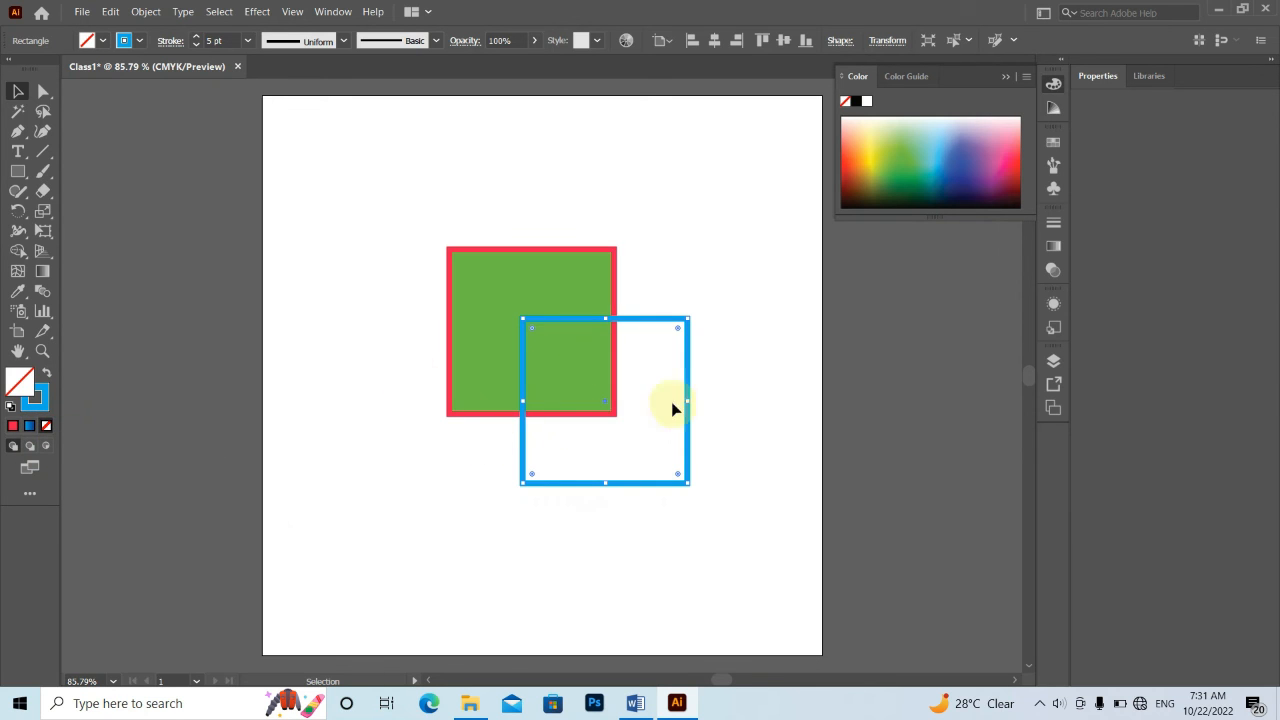
double_click(19, 381)
drag(586, 275, 613, 241)
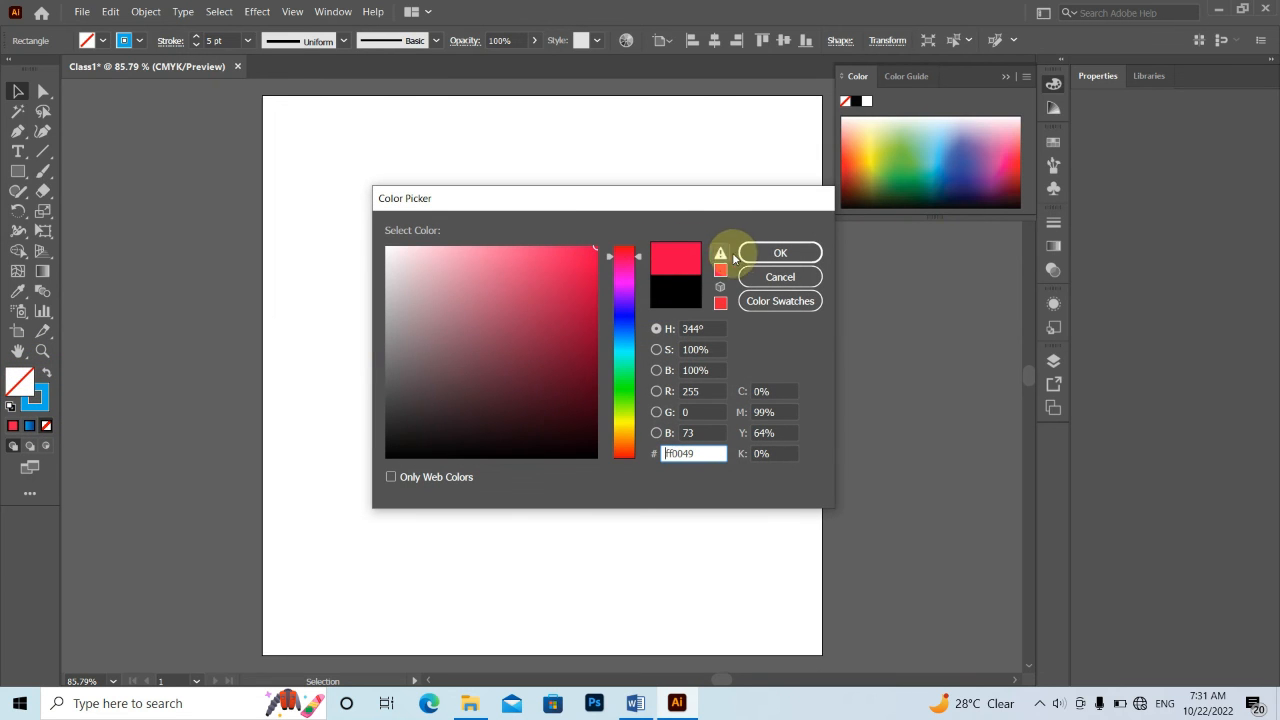
click(780, 252)
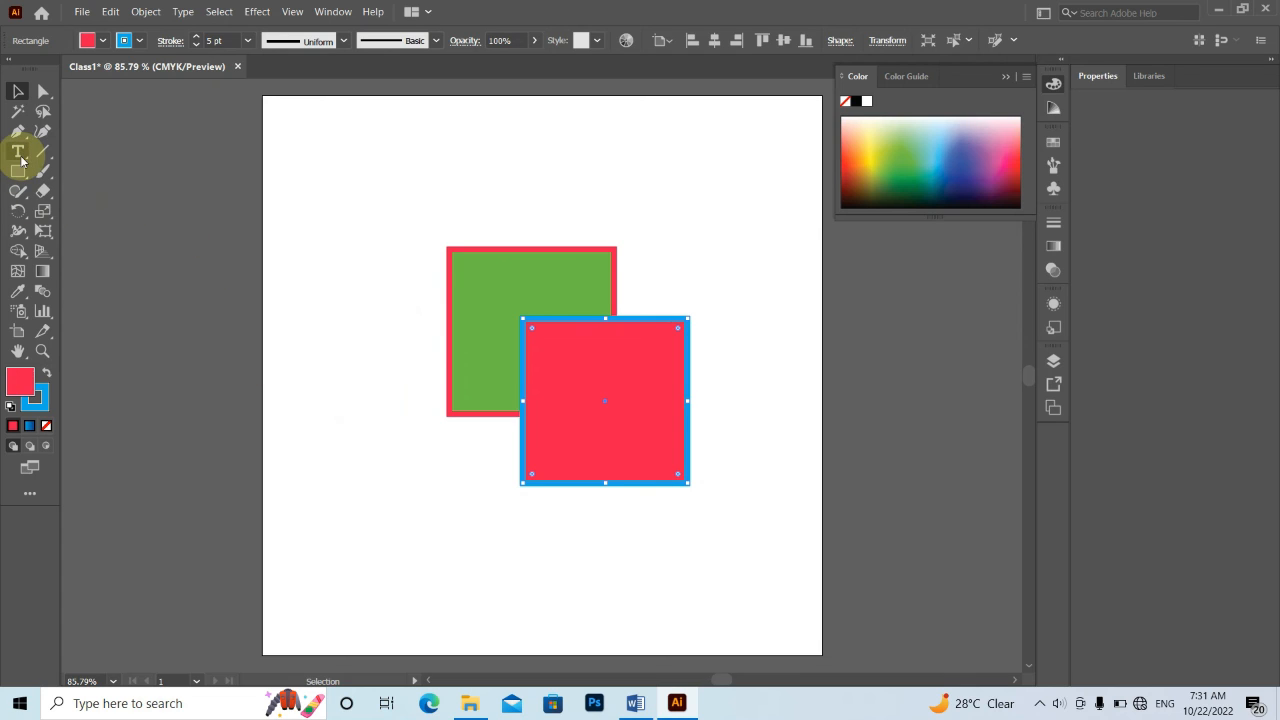
Activate the Type tool and collapse the Color panel
click(20, 169)
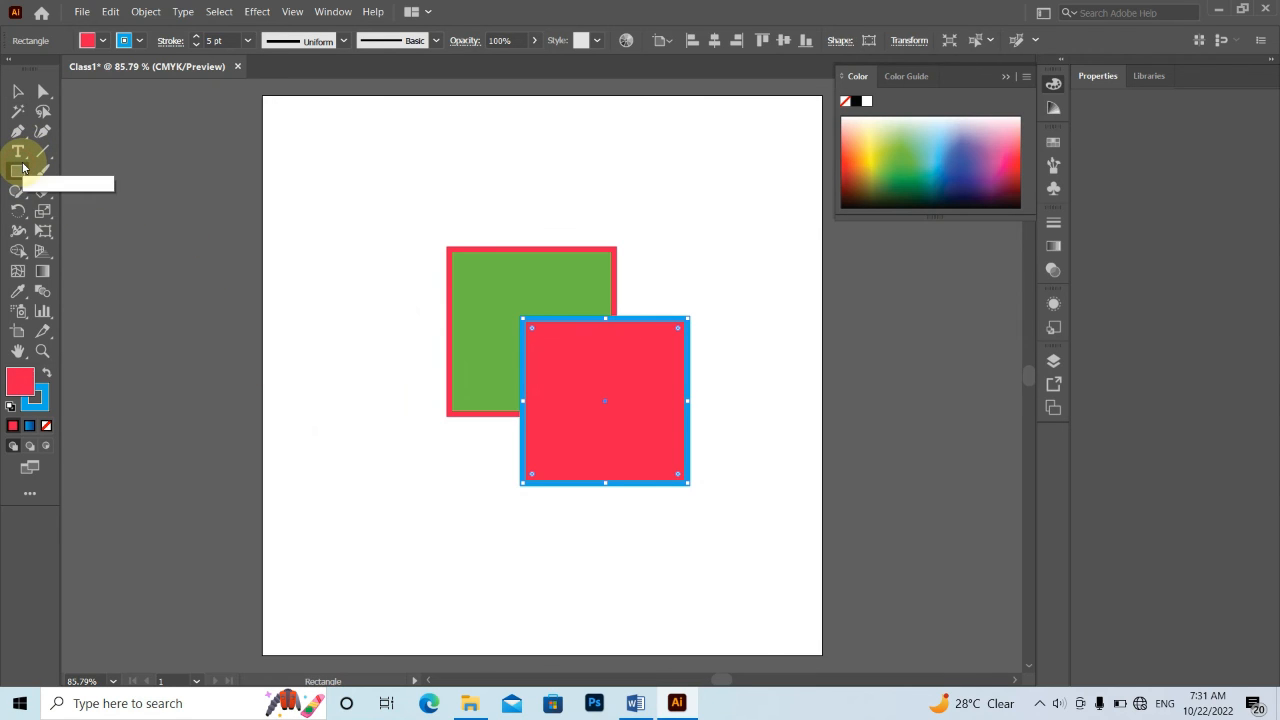
click(20, 152)
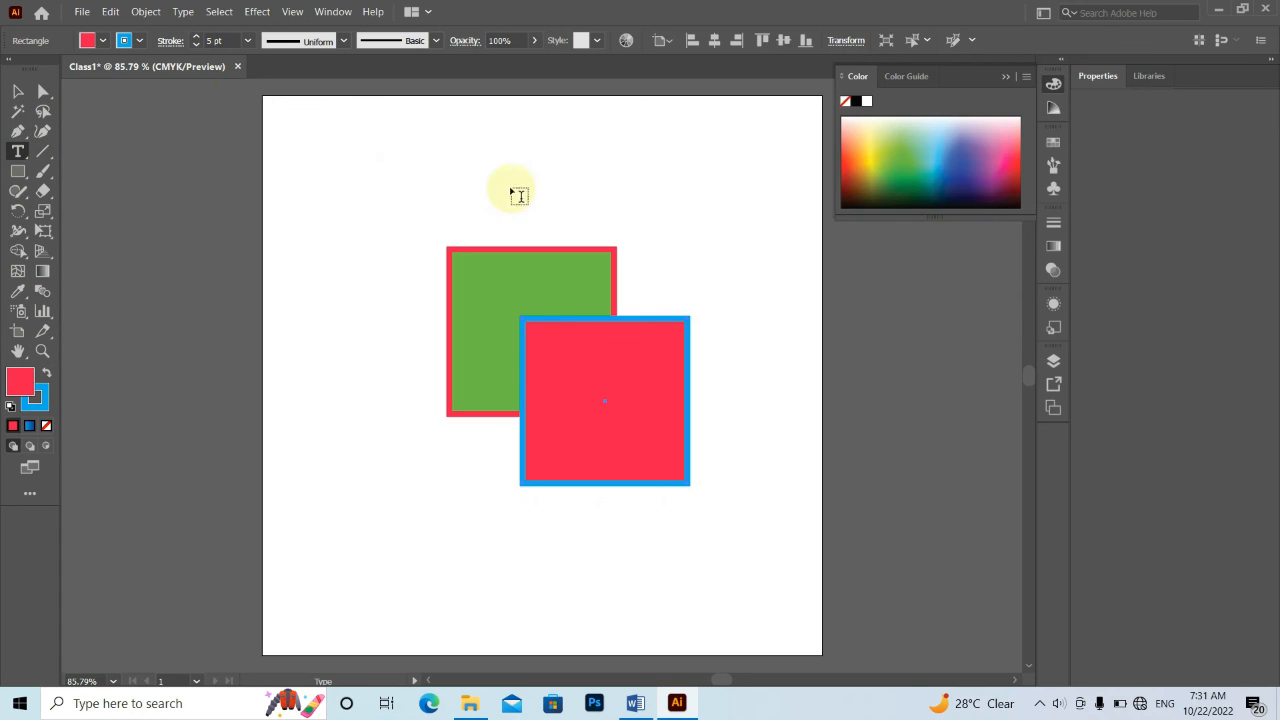
click(1006, 75)
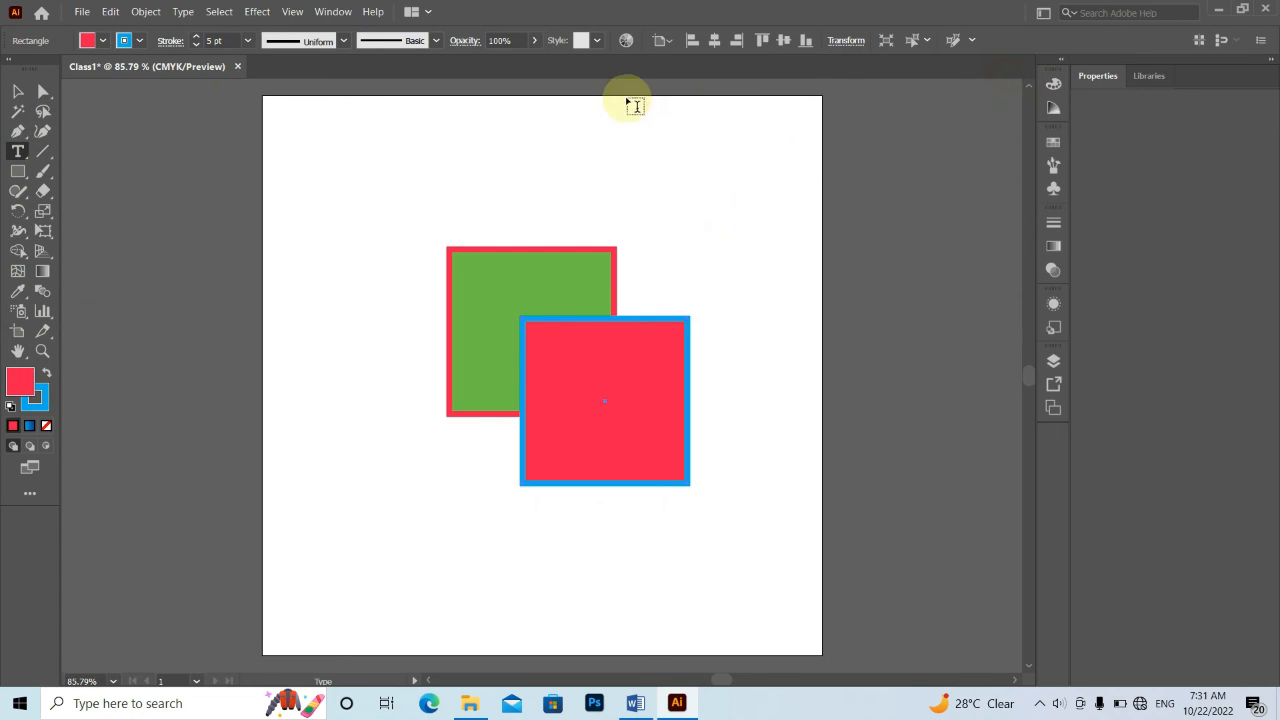